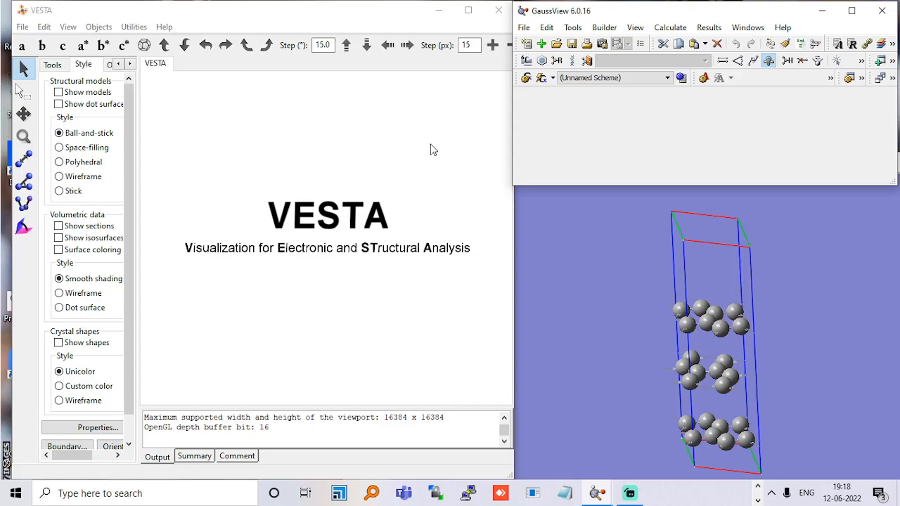
# Position and slightly widen the VESTA window so it fits beside the GaussView window.
pyautogui.moveTo(360, 21); pyautogui.dragTo(355, 24)
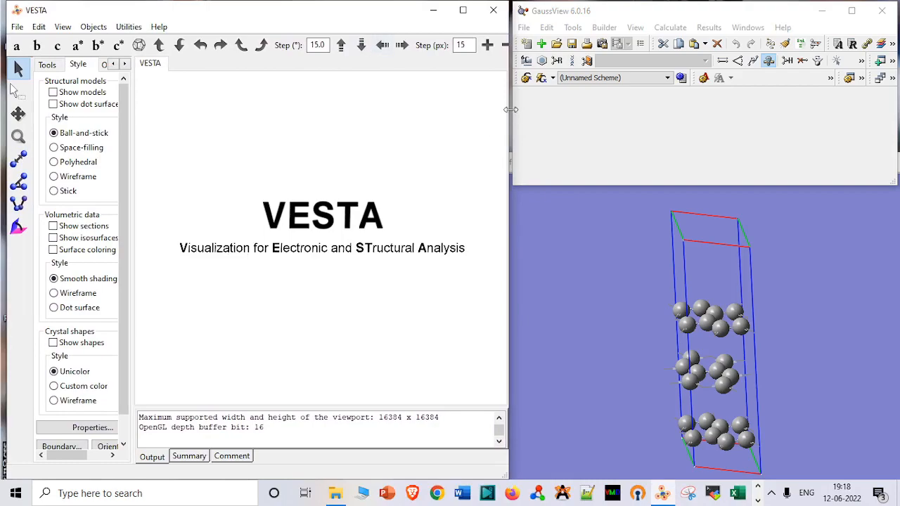
pyautogui.moveTo(511, 110); pyautogui.dragTo(518, 112)
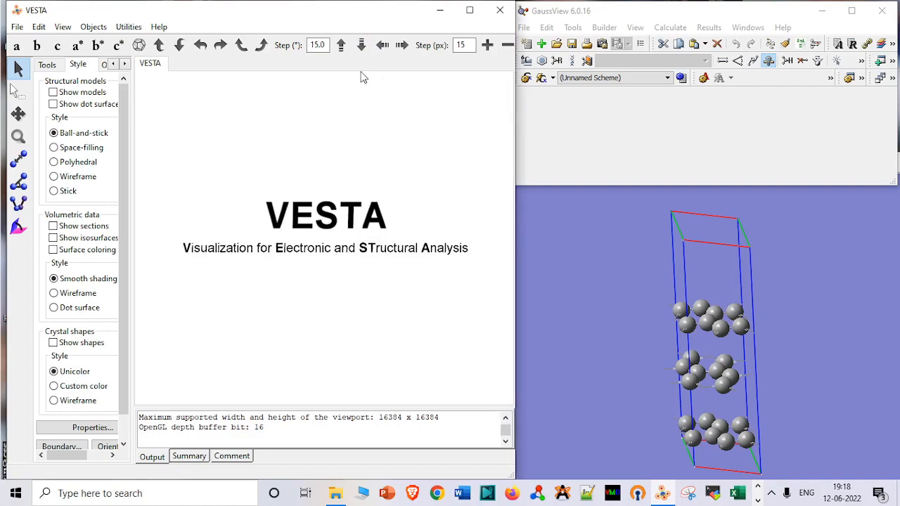
pyautogui.click(38, 28)
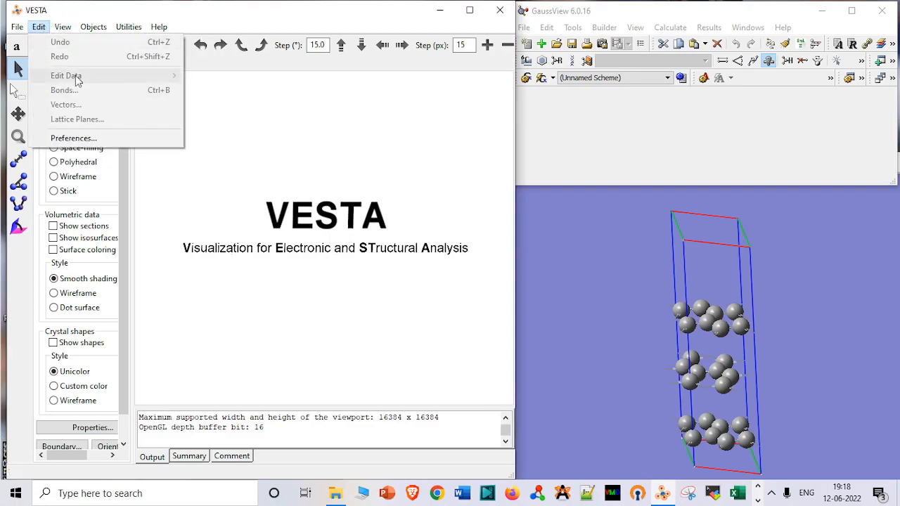
pyautogui.click(294, 156)
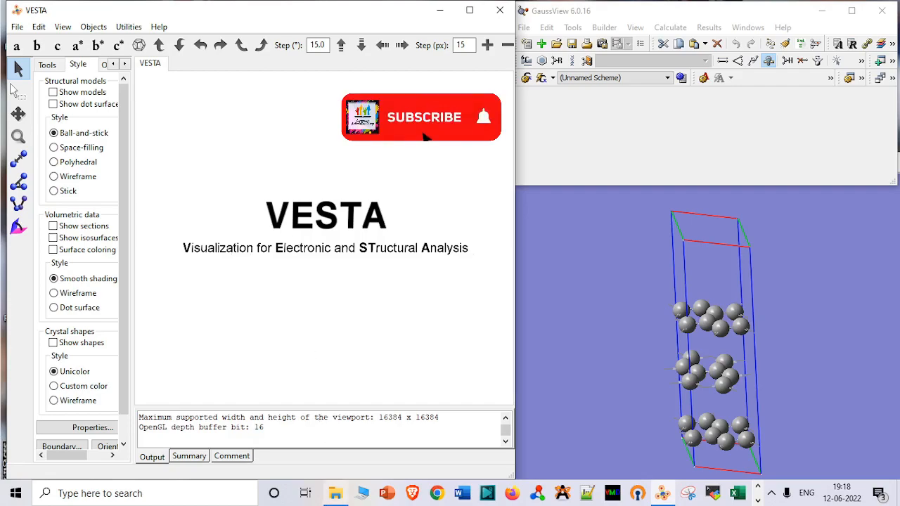
# Load the C_3_layers_2_2_pos file from the h_bn_graphane_hs folder into VESTA and turn the structure to a side view of its layers.
pyautogui.moveTo(336, 493)
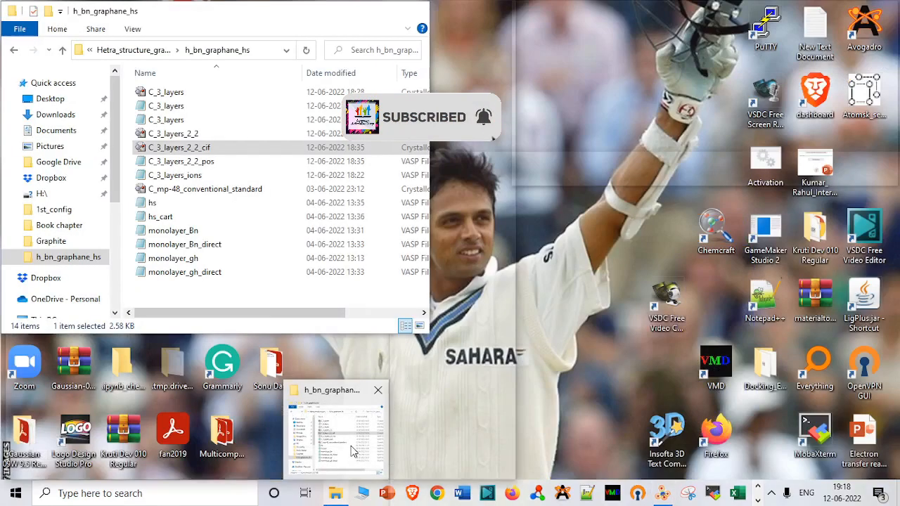
pyautogui.click(344, 443)
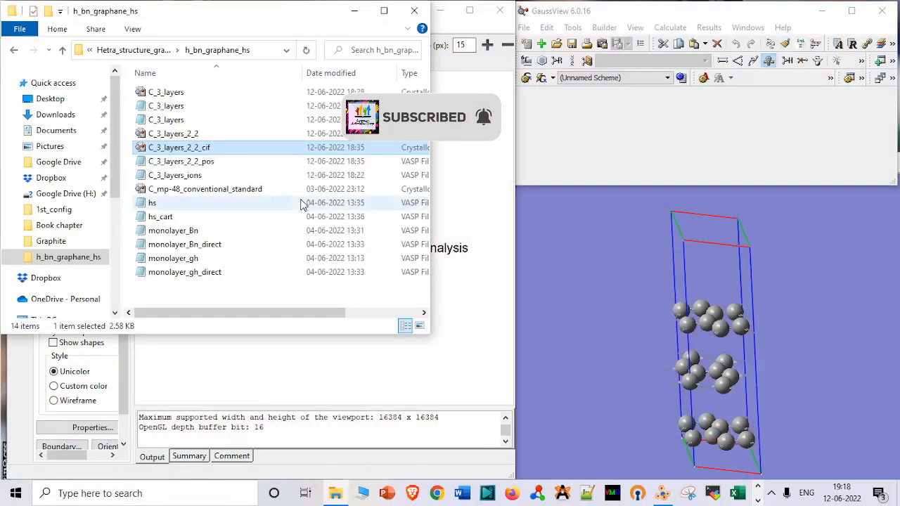
pyautogui.click(260, 170)
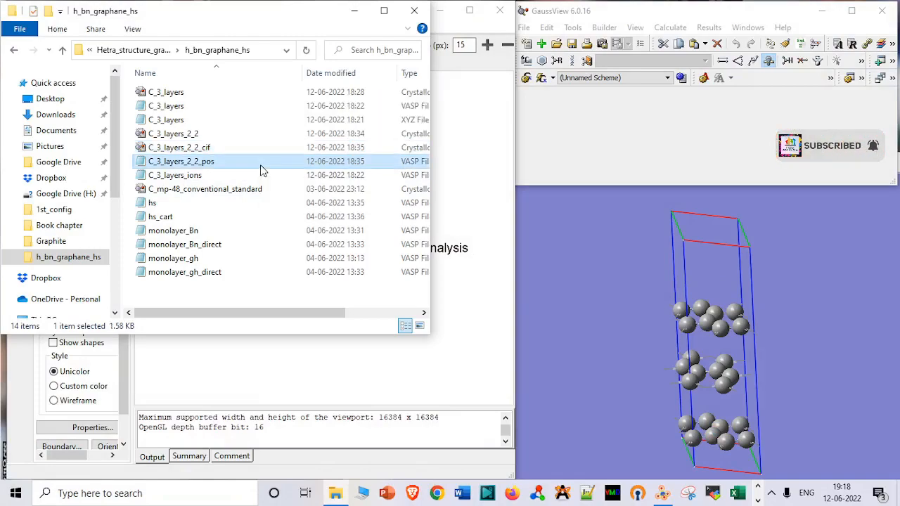
pyautogui.moveTo(261, 169); pyautogui.dragTo(484, 287)
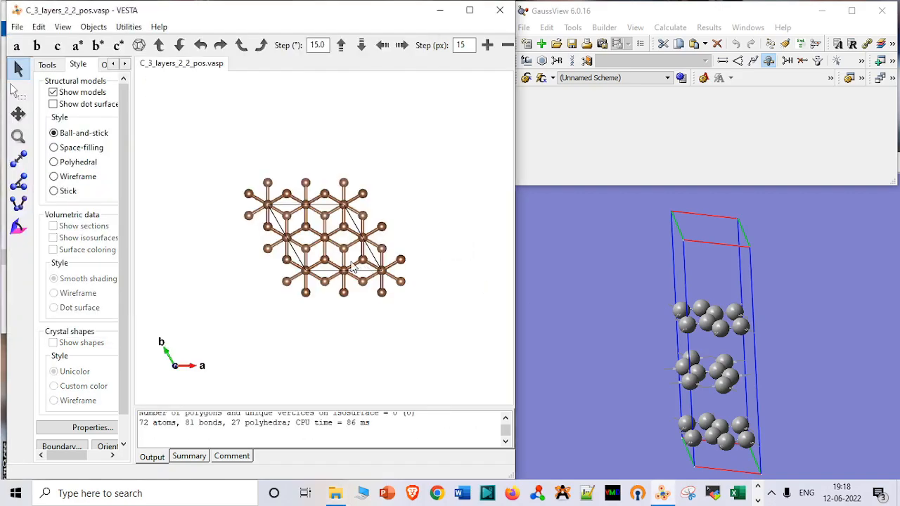
pyautogui.moveTo(352, 268); pyautogui.dragTo(313, 140)
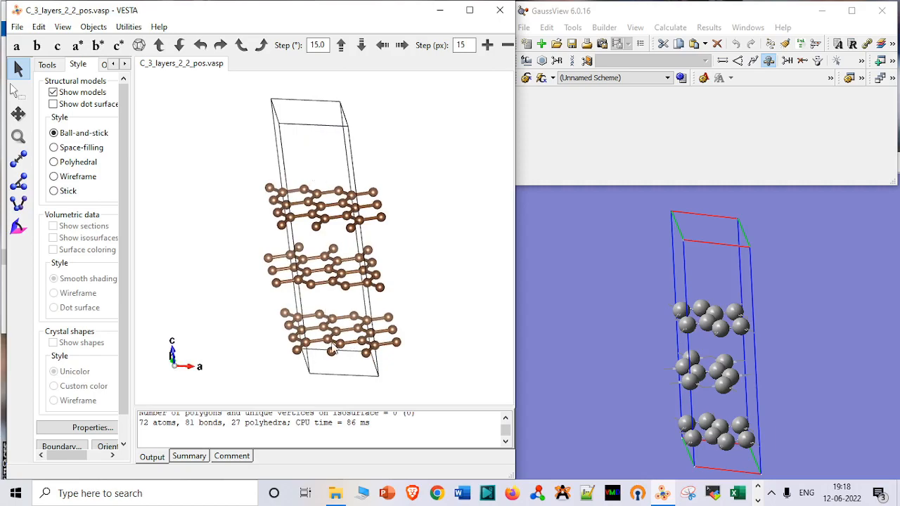
# Open C_3_layers_2_2_pos in Notepad to examine its lattice vectors and Cartesian coordinates, and close it and the folder window.
pyautogui.click(336, 495)
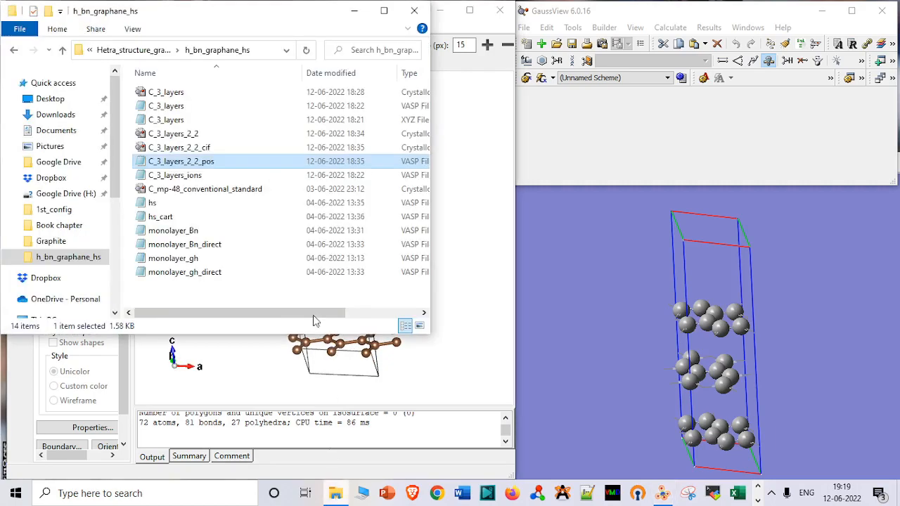
pyautogui.doubleClick(259, 164)
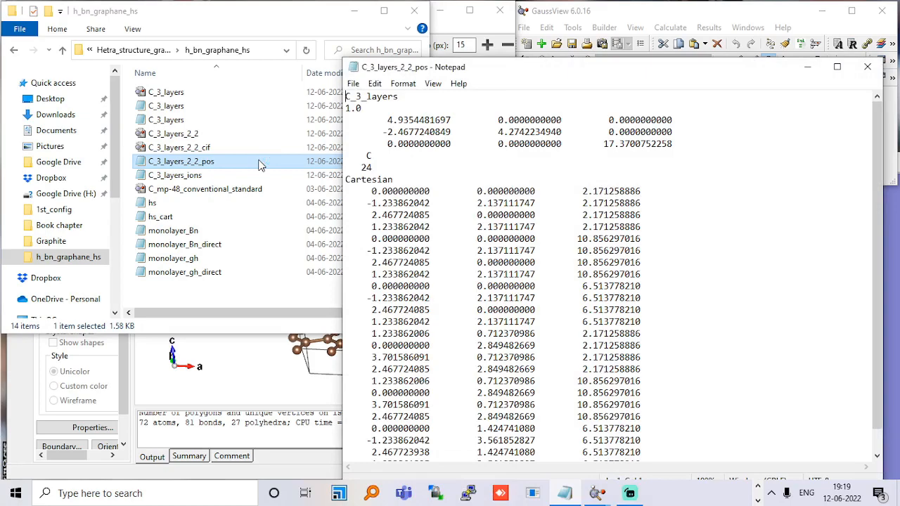
pyautogui.click(868, 67)
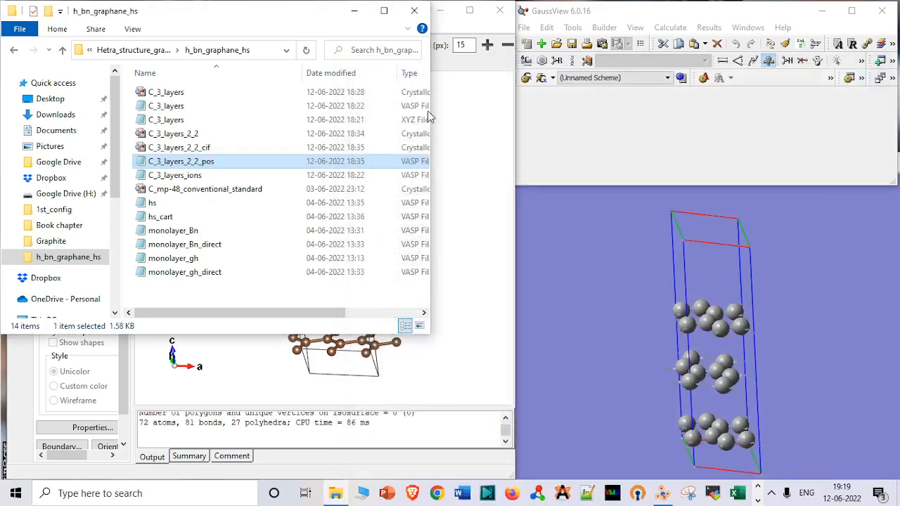
pyautogui.click(355, 11)
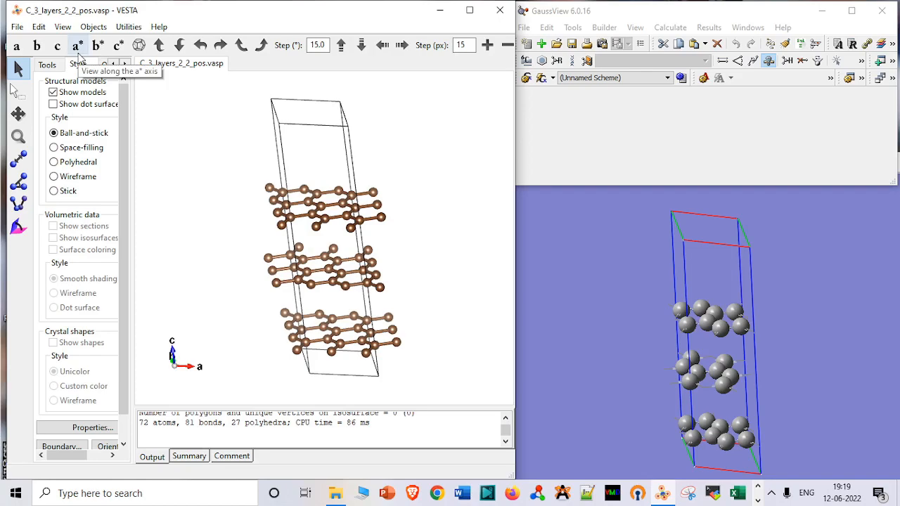
pyautogui.click(17, 26)
pyautogui.click(73, 139)
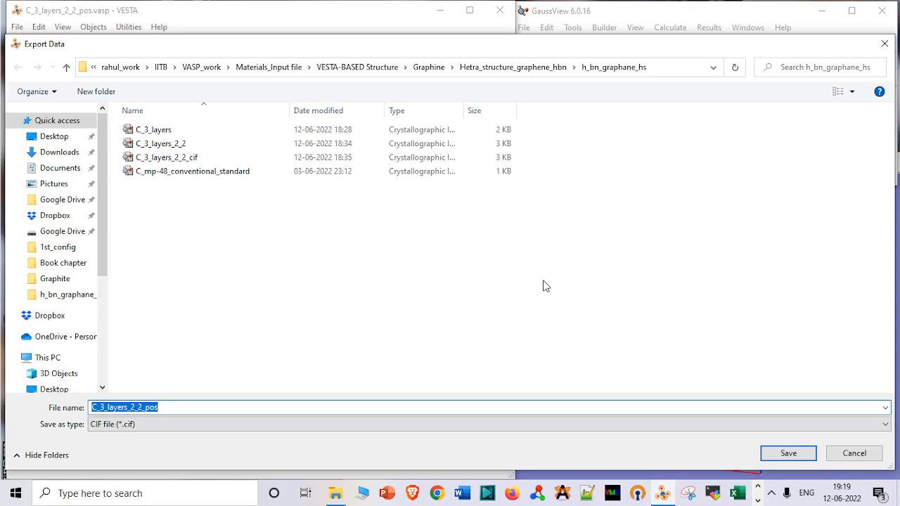
pyautogui.click(840, 453)
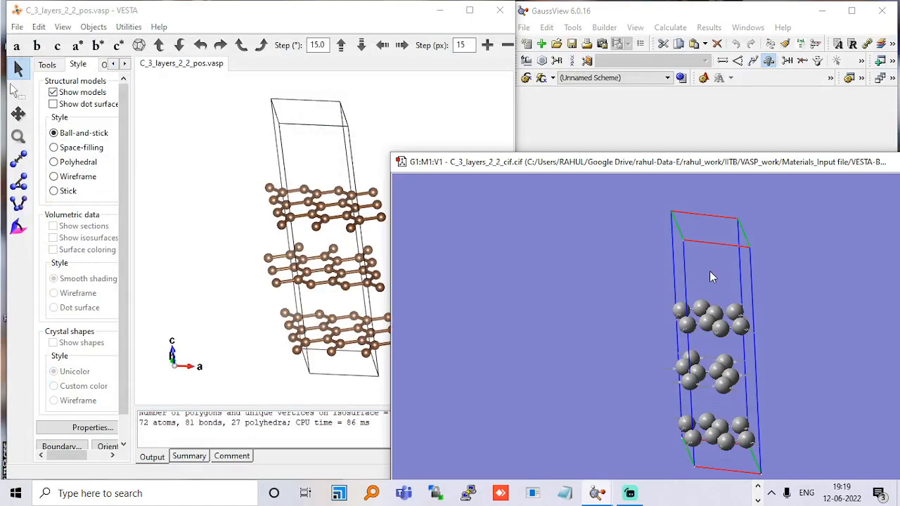
# Compare the C_3_layers_2_2_cif structure in GaussView with the layered structure shown in VESTA.
pyautogui.moveTo(709, 271); pyautogui.dragTo(706, 265)
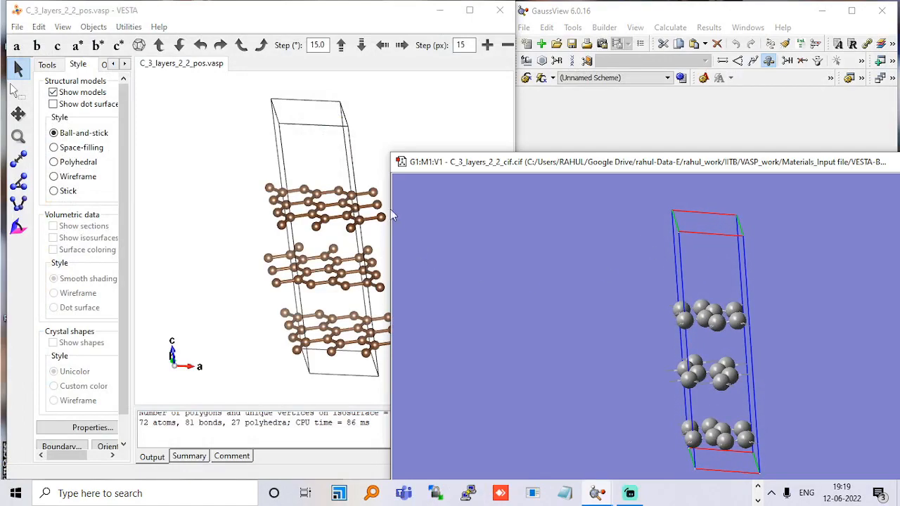
pyautogui.click(341, 188)
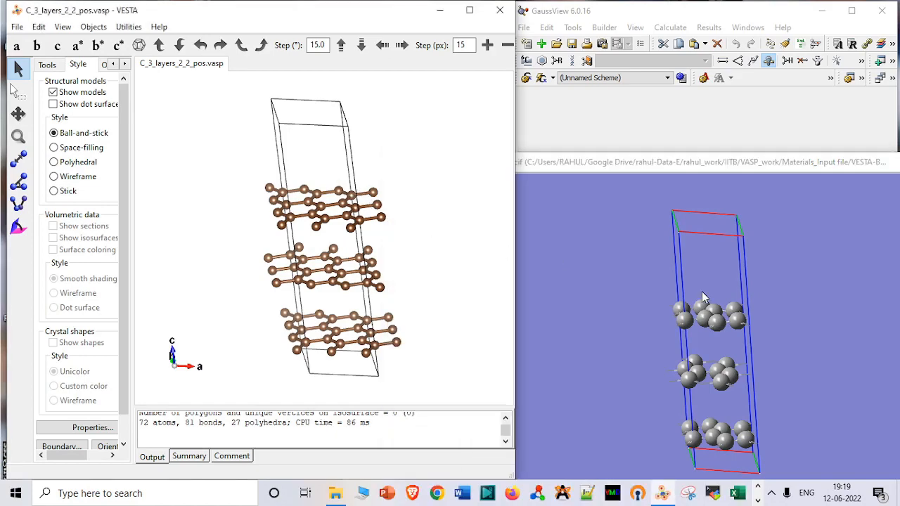
pyautogui.moveTo(702, 307)
pyautogui.mouseDown()
pyautogui.moveTo(703, 332)
pyautogui.moveTo(701, 316)
pyautogui.mouseUp()
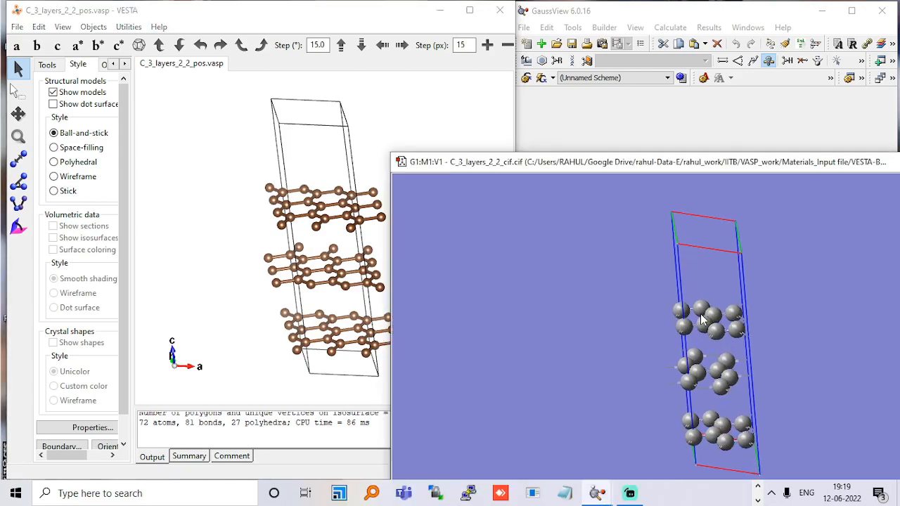
pyautogui.click(380, 203)
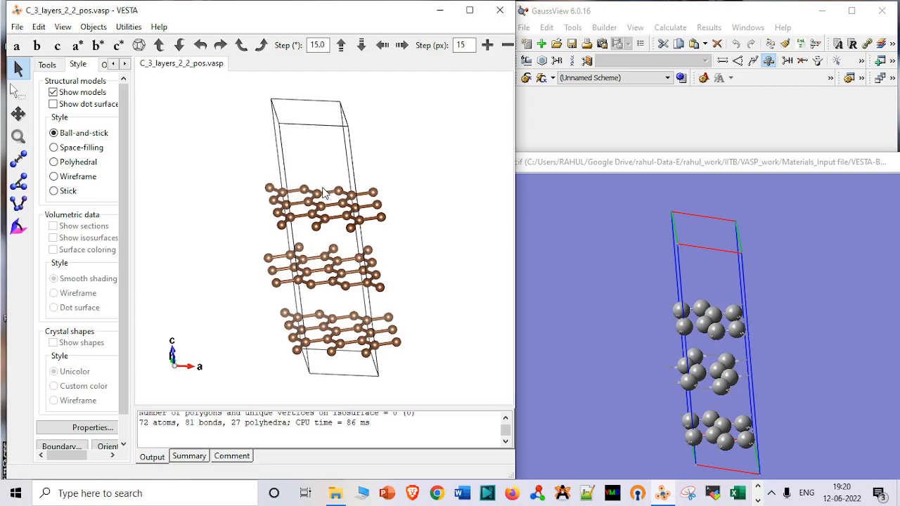
pyautogui.click(750, 294)
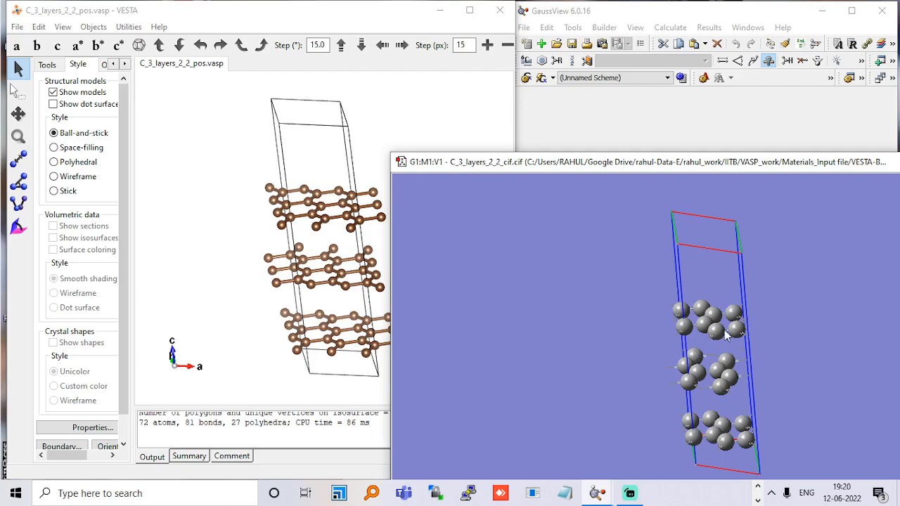
pyautogui.moveTo(727, 336); pyautogui.dragTo(726, 334)
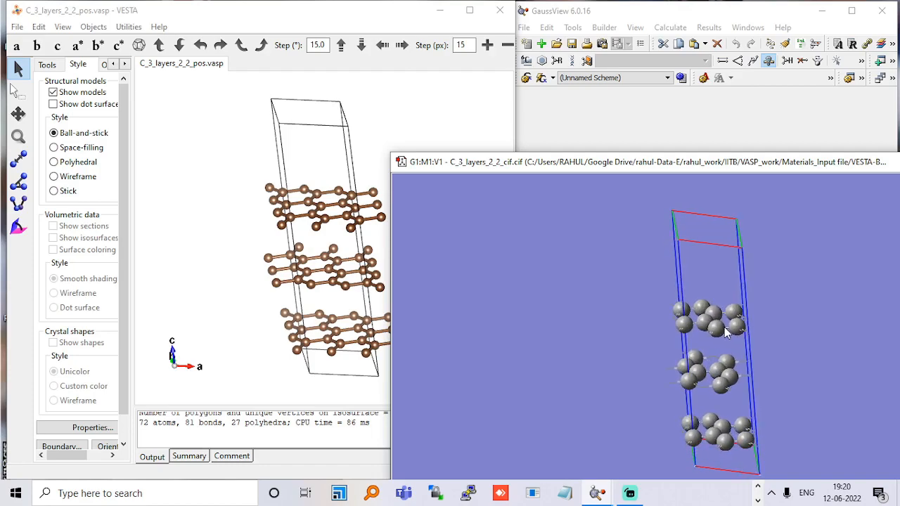
# Display GaussView's Builder palette, minimize VESTA, and move the C_3_layers_2_2_cif structure window clear of the palette.
pyautogui.click(613, 28)
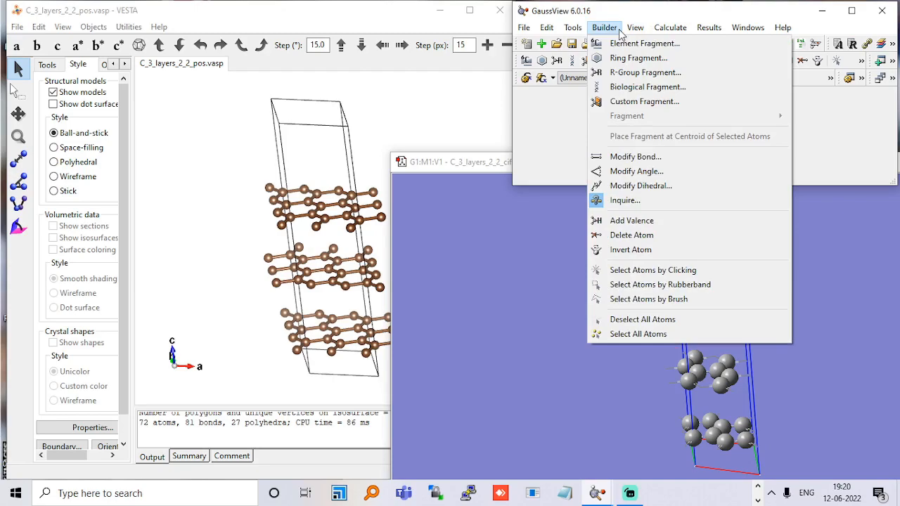
pyautogui.moveTo(635, 33)
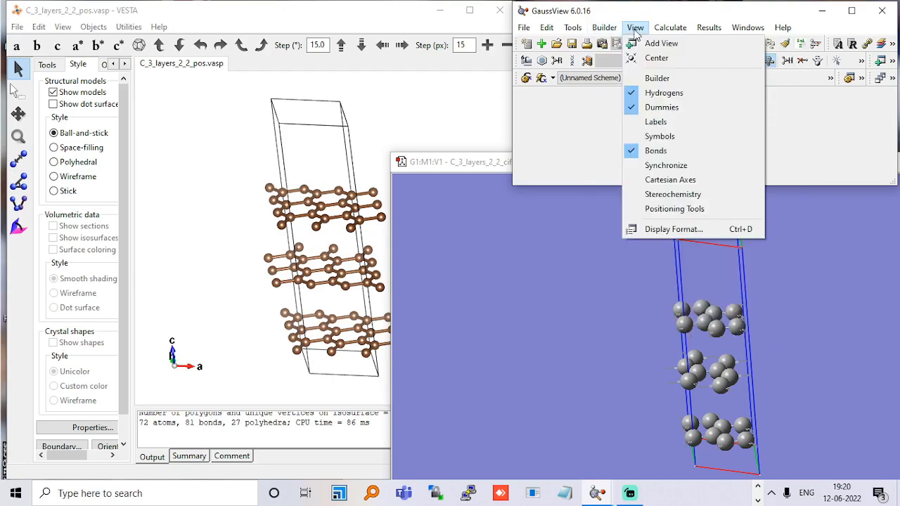
pyautogui.click(656, 79)
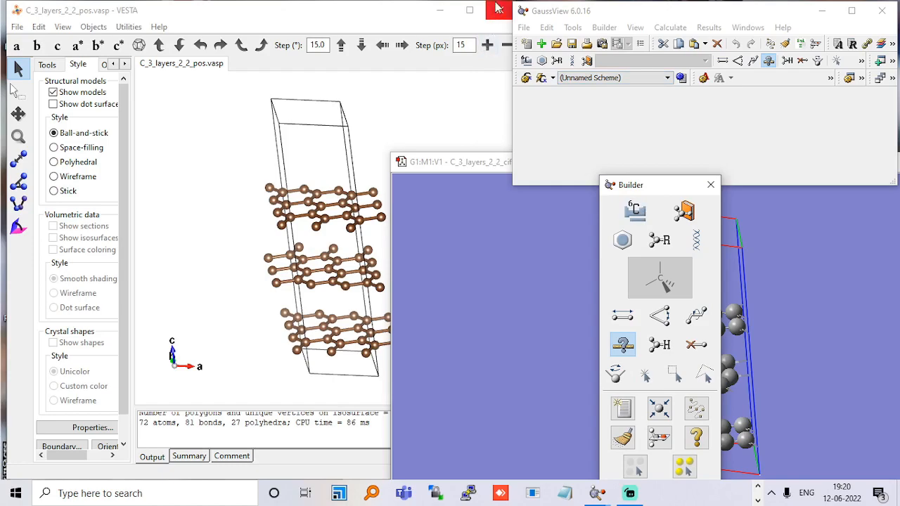
pyautogui.click(440, 11)
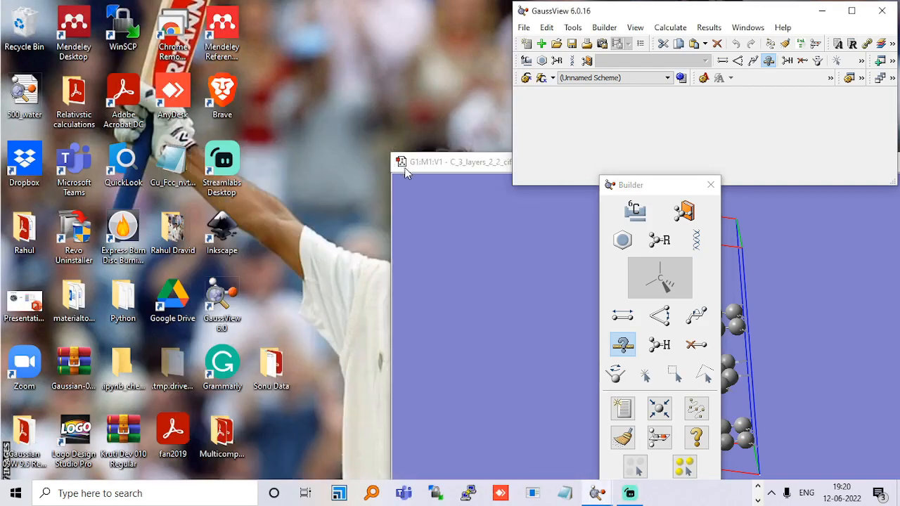
pyautogui.moveTo(434, 175); pyautogui.dragTo(81, 134)
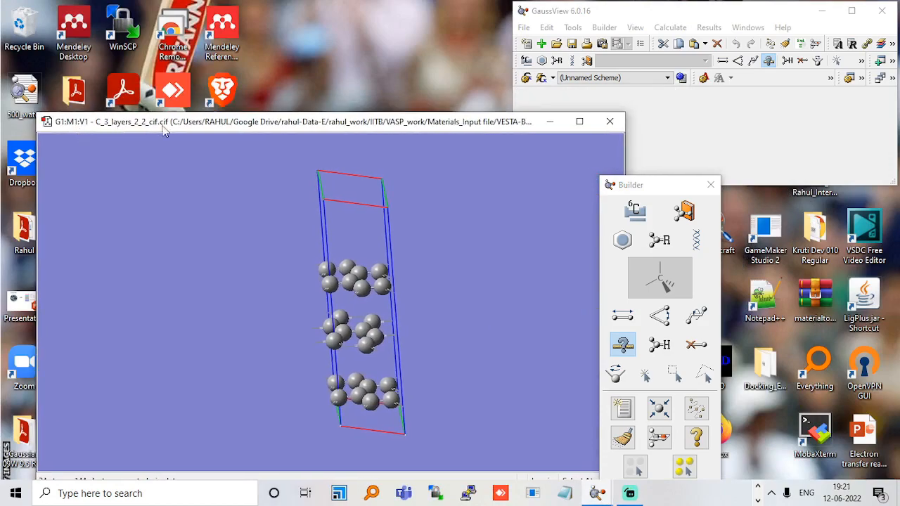
# Set the Builder element fragment to a single Li atom and place one between the lowest and middle carbon layers.
pyautogui.click(636, 211)
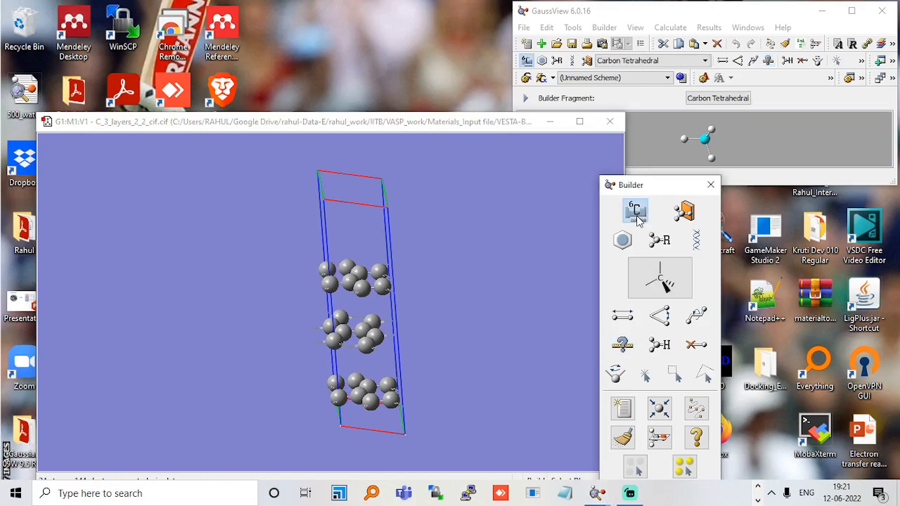
pyautogui.click(660, 277)
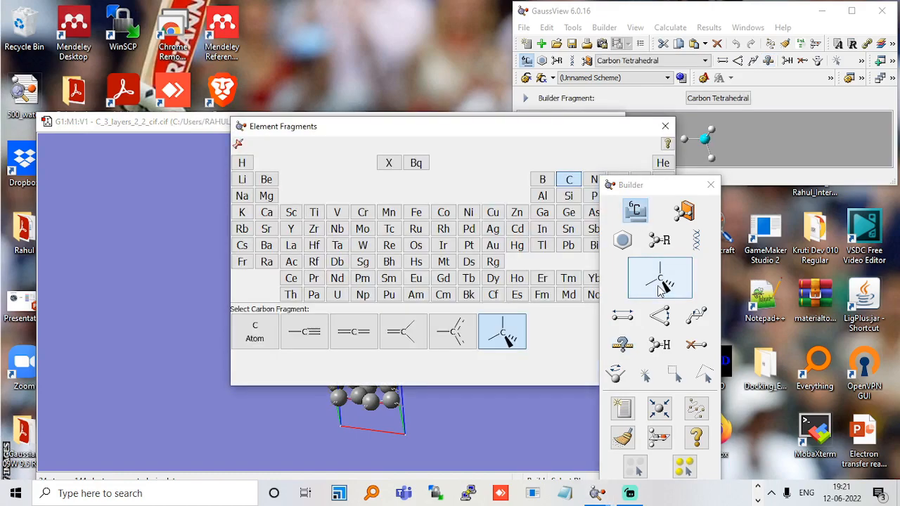
pyautogui.click(244, 180)
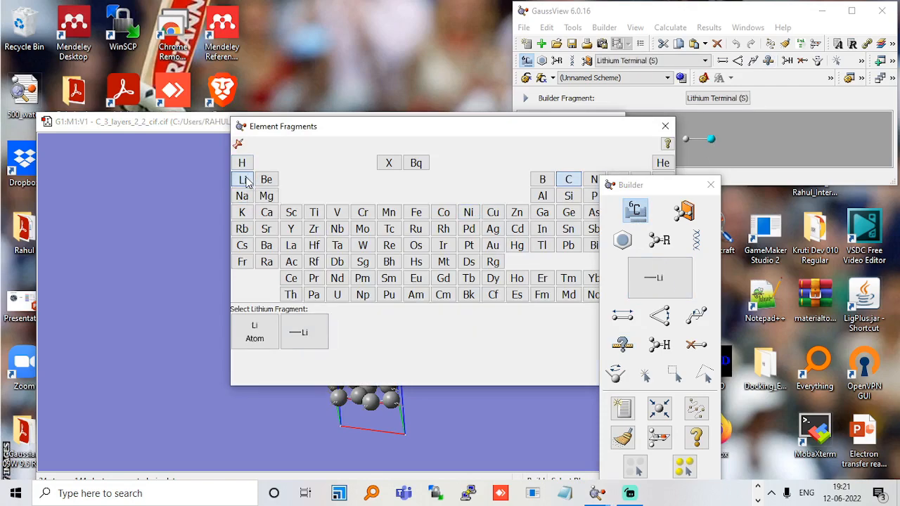
pyautogui.click(271, 335)
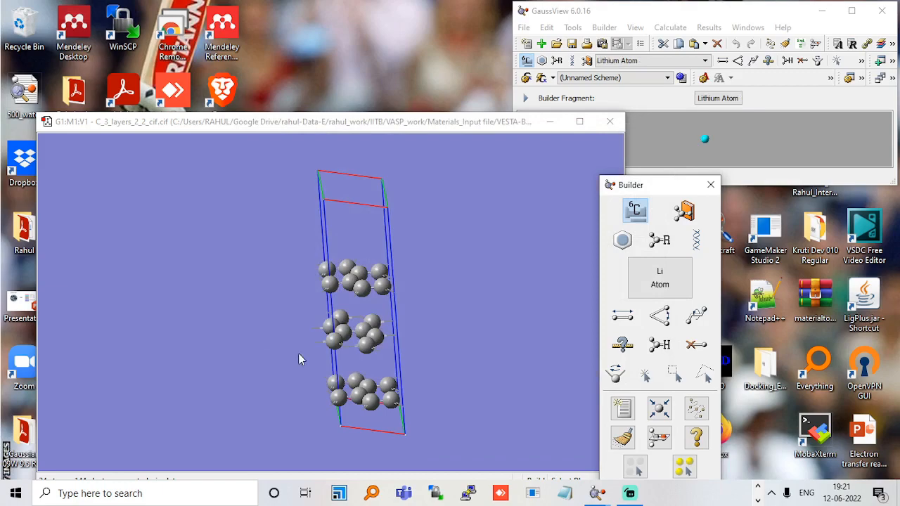
pyautogui.click(345, 371)
pyautogui.click(344, 367)
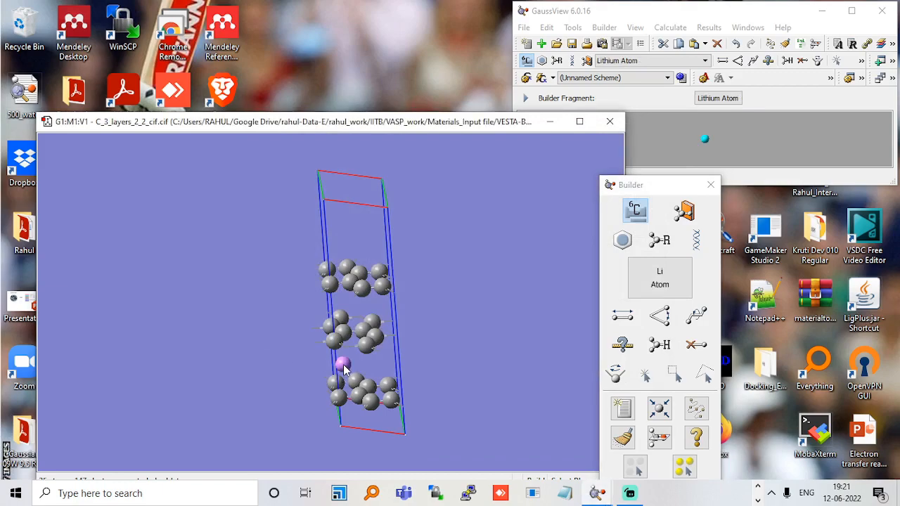
pyautogui.moveTo(345, 371); pyautogui.dragTo(336, 358)
pyautogui.click(336, 355)
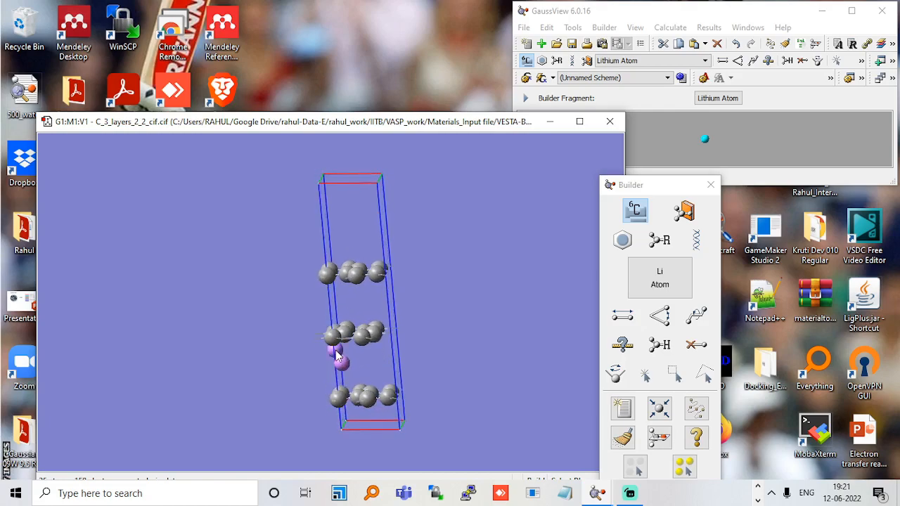
pyautogui.hotkey('ctrl', 'z')
# Shift the lithium atom slightly inward above the lowest carbon layer and check its placement.
pyautogui.moveTo(351, 360); pyautogui.dragTo(357, 367)
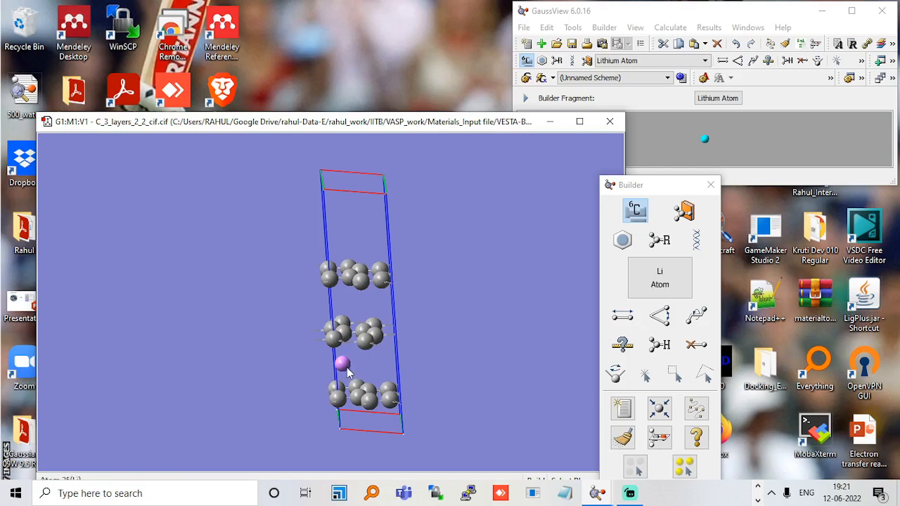
pyautogui.keyDown('alt'); pyautogui.keyDown('shift'); pyautogui.moveTo(343, 364); pyautogui.dragTo(384, 392); pyautogui.keyUp('shift'); pyautogui.keyUp('alt')
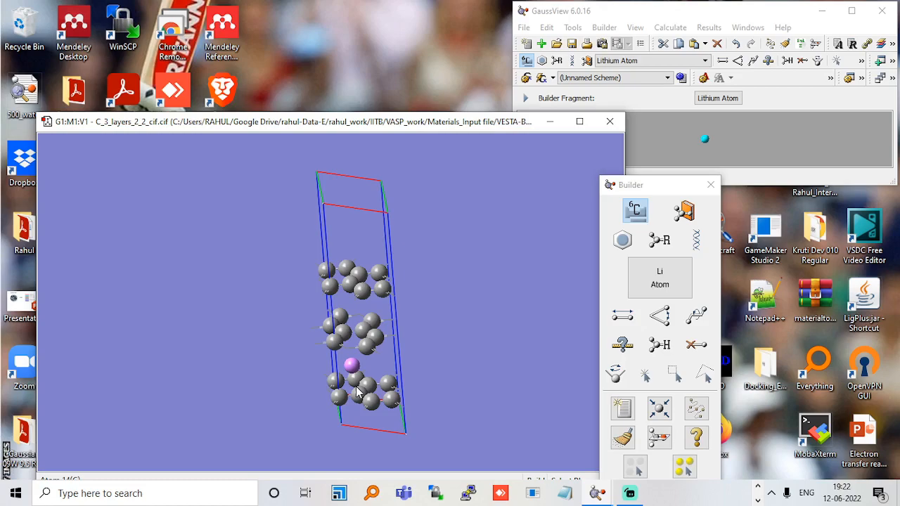
pyautogui.moveTo(356, 392)
pyautogui.mouseDown()
pyautogui.moveTo(356, 402)
pyautogui.moveTo(355, 388)
pyautogui.mouseUp()
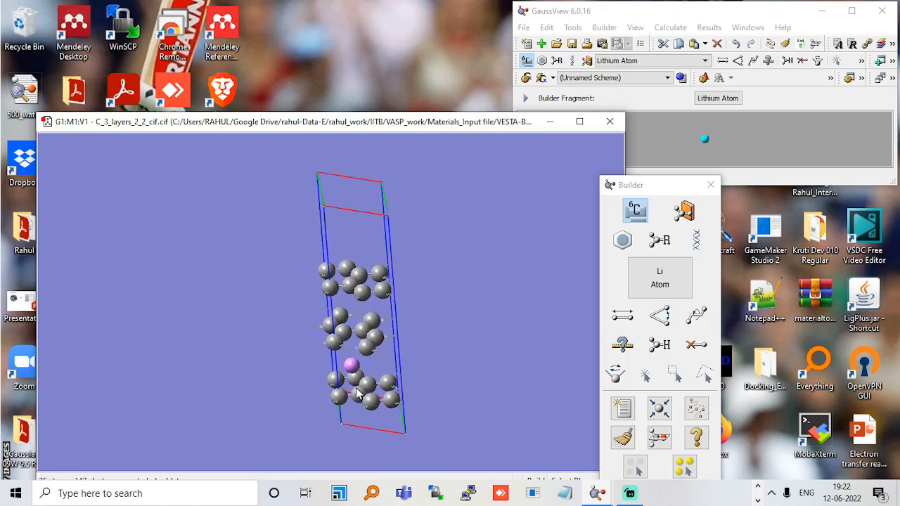
# Open the table of element fragments and move the Builder palette clear of it.
pyautogui.click(648, 292)
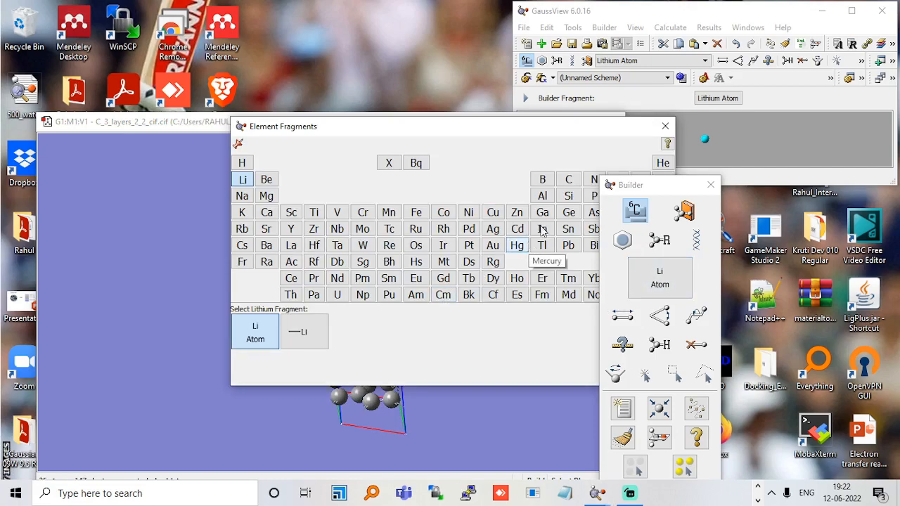
pyautogui.click(611, 187)
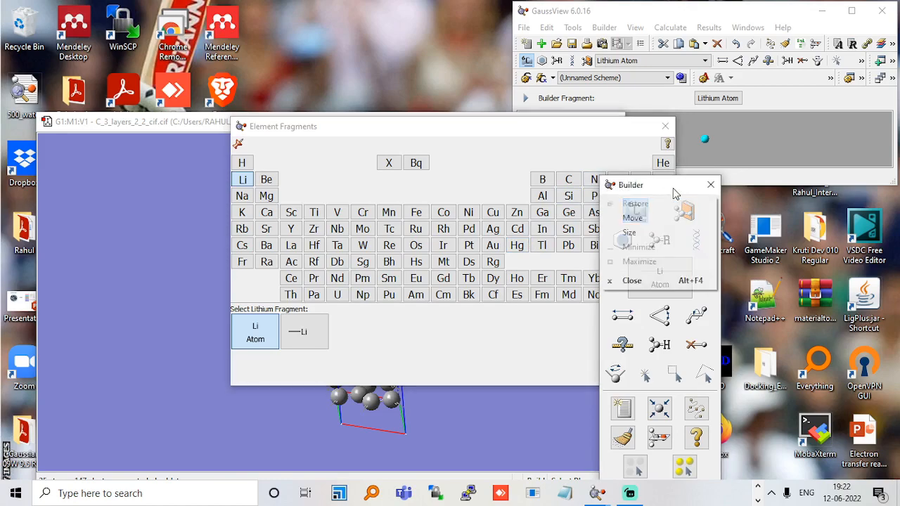
pyautogui.click(670, 187)
pyautogui.moveTo(658, 188); pyautogui.dragTo(766, 198)
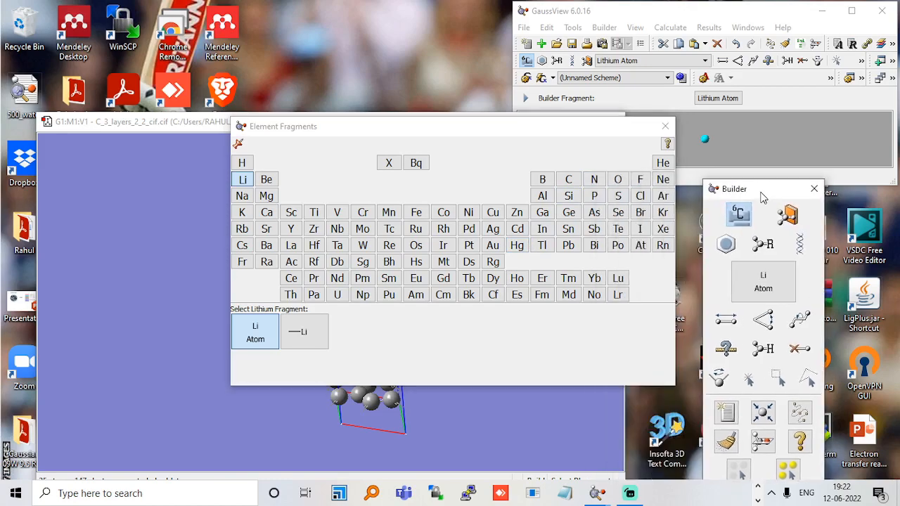
# Set the Builder fragment to Oxygen Tetravalent (S-S-LP-LP) and place one water molecule in the empty space beside the unit cell.
pyautogui.click(618, 180)
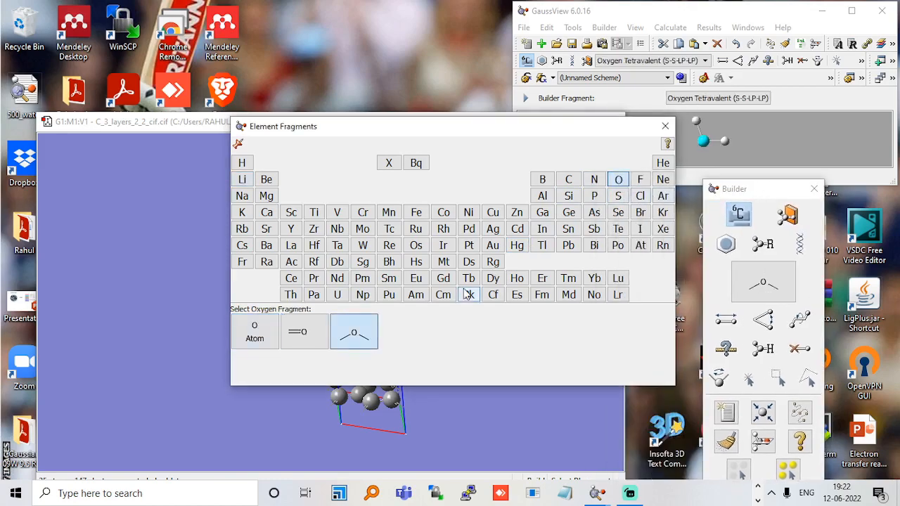
pyautogui.click(570, 182)
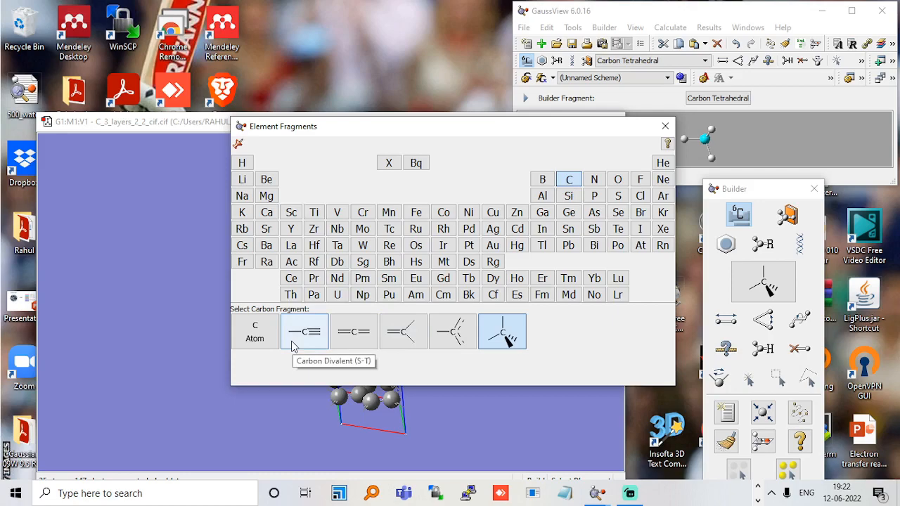
pyautogui.click(618, 181)
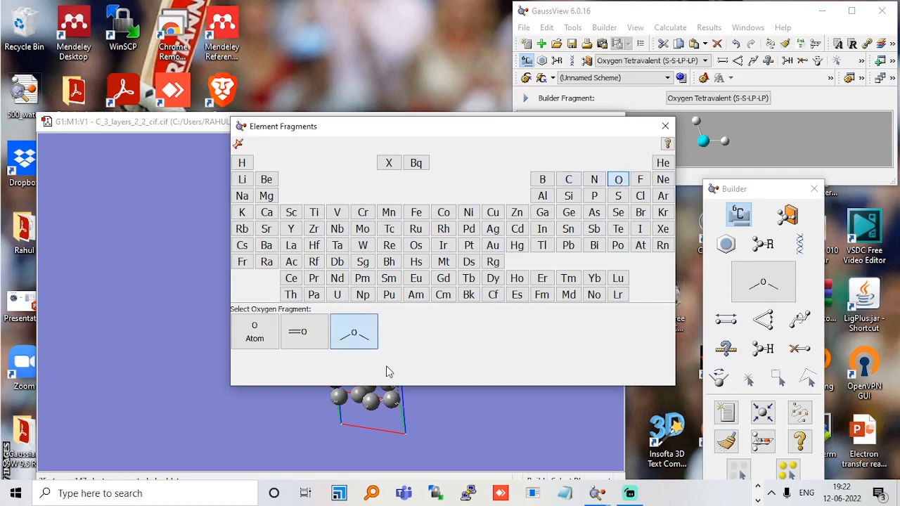
pyautogui.click(355, 334)
pyautogui.click(214, 281)
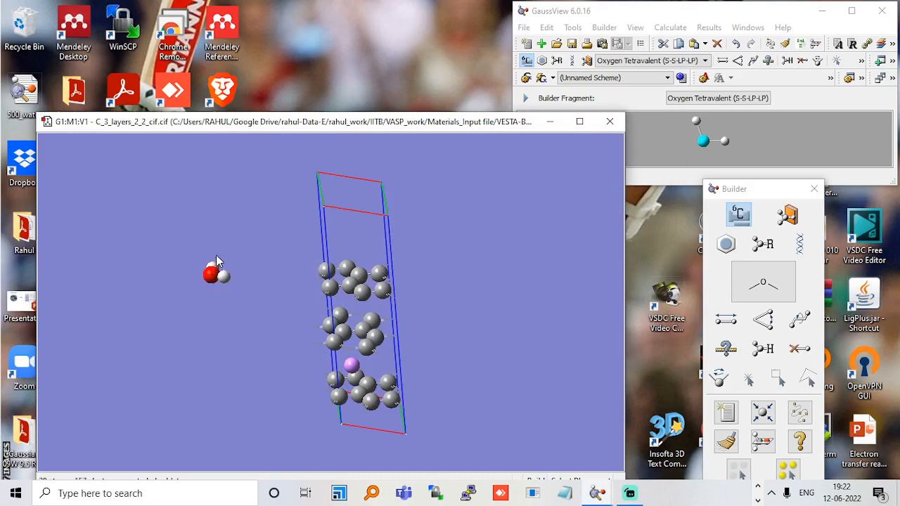
# Move the water molecule into the cell between the middle and uppermost carbon layers and check its placement.
pyautogui.moveTo(217, 264); pyautogui.dragTo(215, 250)
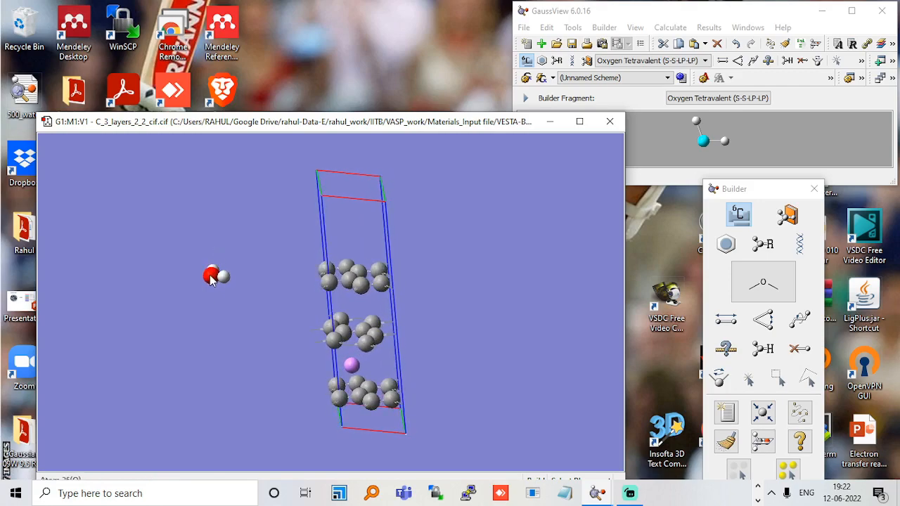
pyautogui.moveTo(211, 278); pyautogui.dragTo(356, 311)
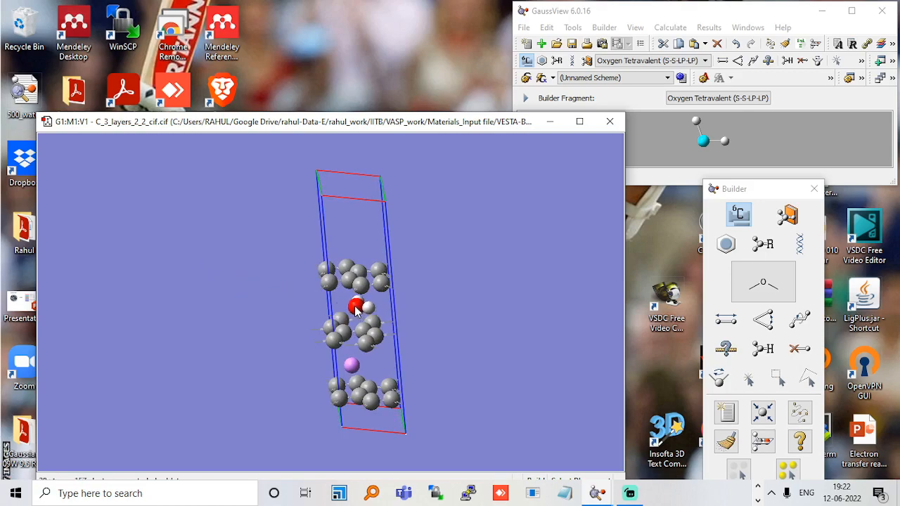
pyautogui.moveTo(367, 343); pyautogui.dragTo(434, 328)
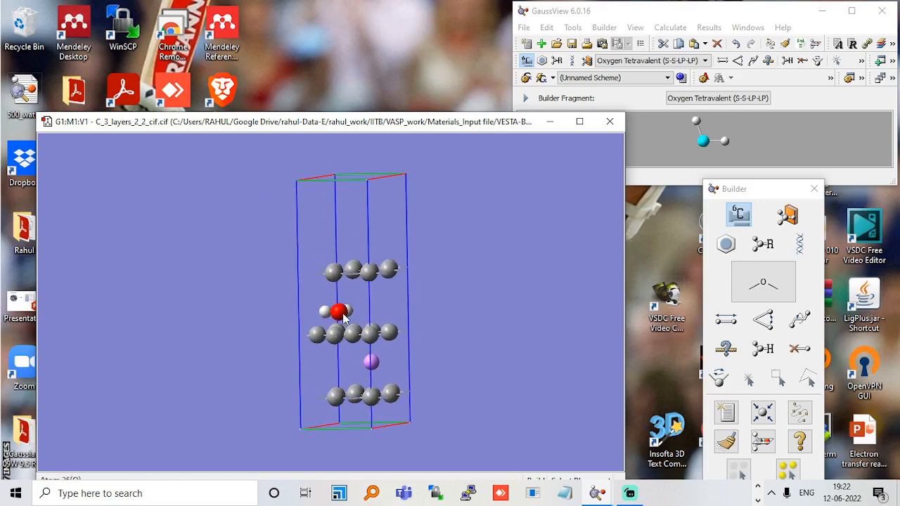
pyautogui.moveTo(344, 318)
pyautogui.mouseDown()
pyautogui.moveTo(388, 319)
pyautogui.moveTo(331, 322)
pyautogui.moveTo(351, 324)
pyautogui.moveTo(341, 323)
pyautogui.mouseUp()
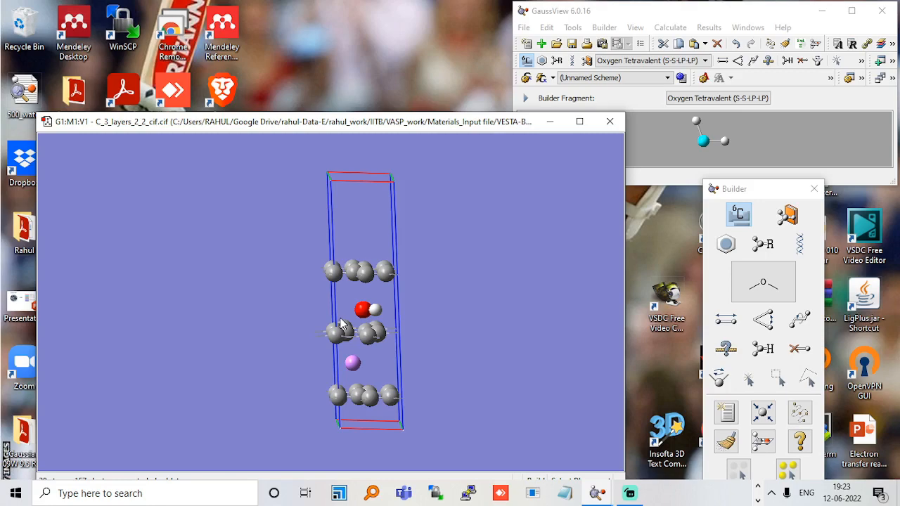
# Set the Builder fragment to Carbon Tetrahedral, place a methane molecule, and move it above the uppermost carbon layer inside the cell.
pyautogui.click(741, 214)
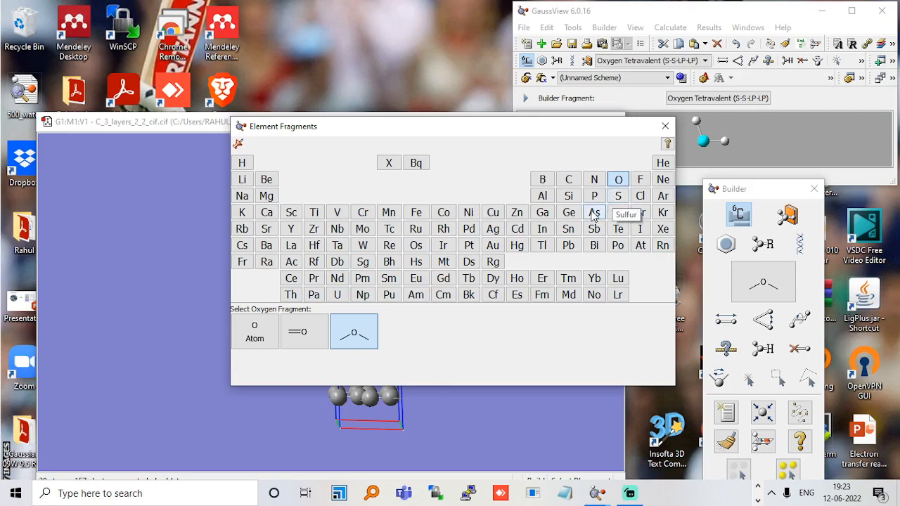
pyautogui.click(573, 184)
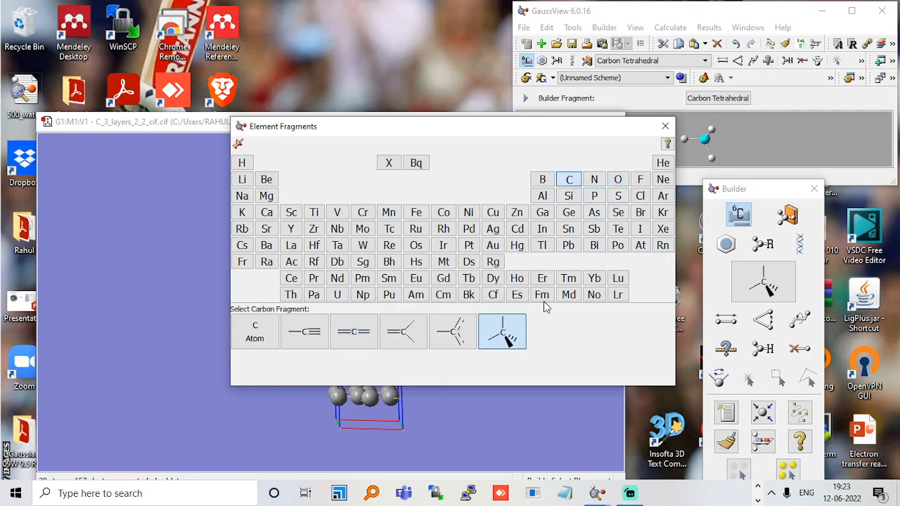
pyautogui.click(512, 340)
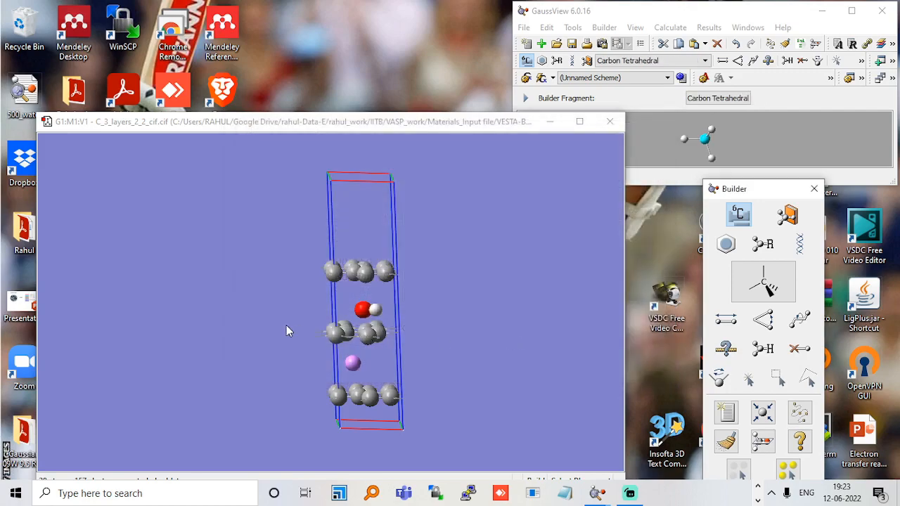
pyautogui.click(247, 292)
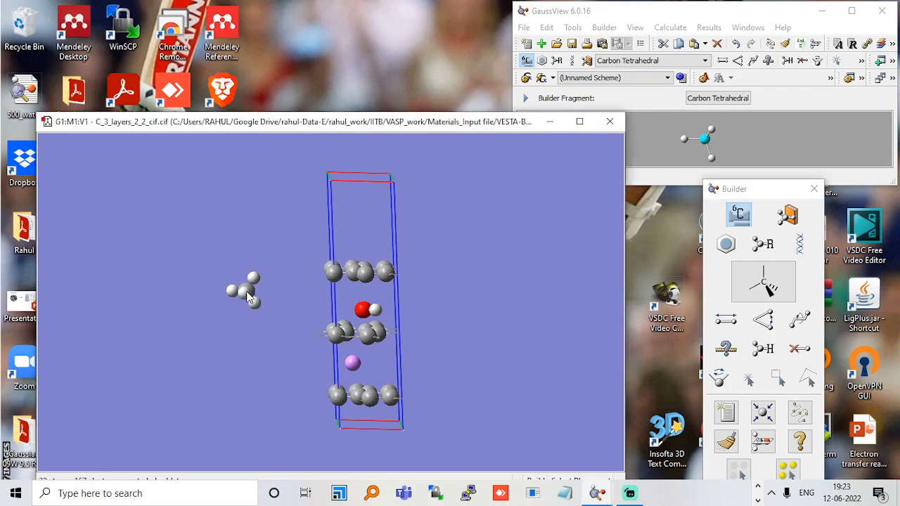
pyautogui.moveTo(247, 292); pyautogui.dragTo(320, 259)
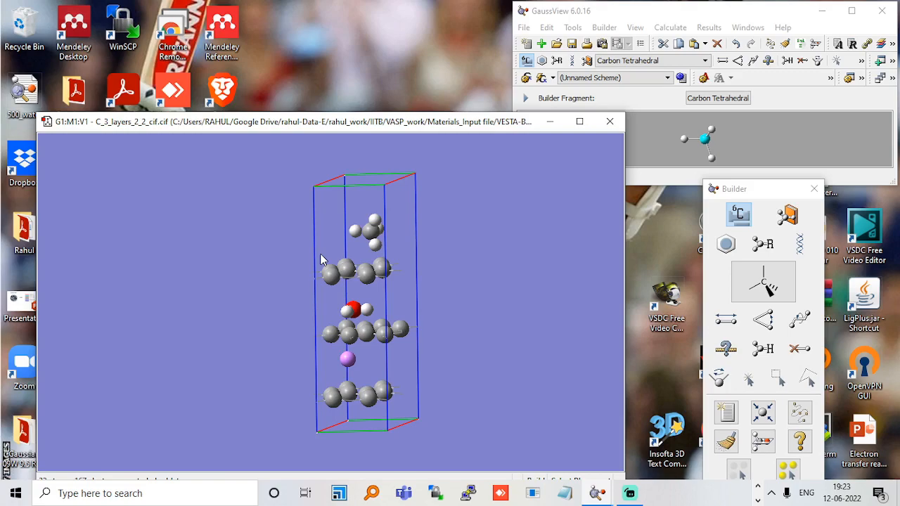
# Save the structure as the Gaussian input file C_3_layers_2_2_cif.gjf in the h_bn_graphane_hs folder, with Cartesians written.
pyautogui.click(525, 28)
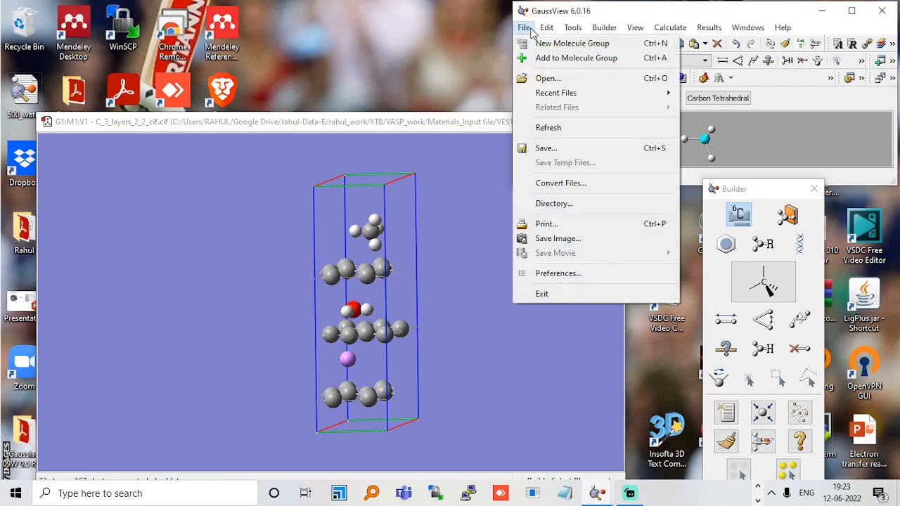
pyautogui.click(540, 148)
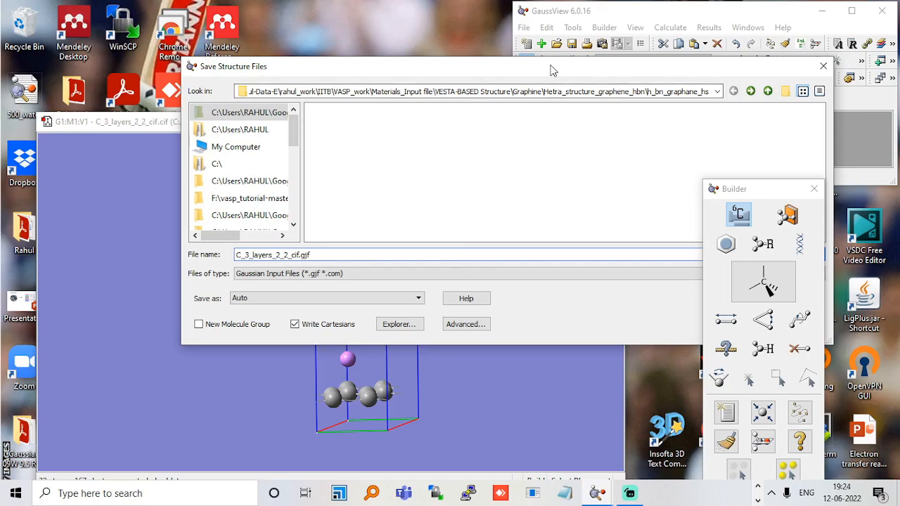
pyautogui.moveTo(551, 70); pyautogui.dragTo(397, 66)
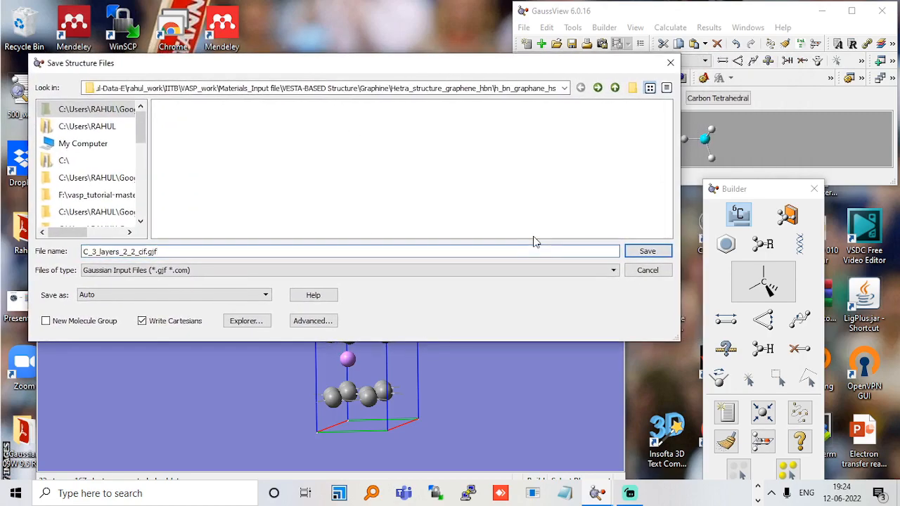
pyautogui.click(640, 253)
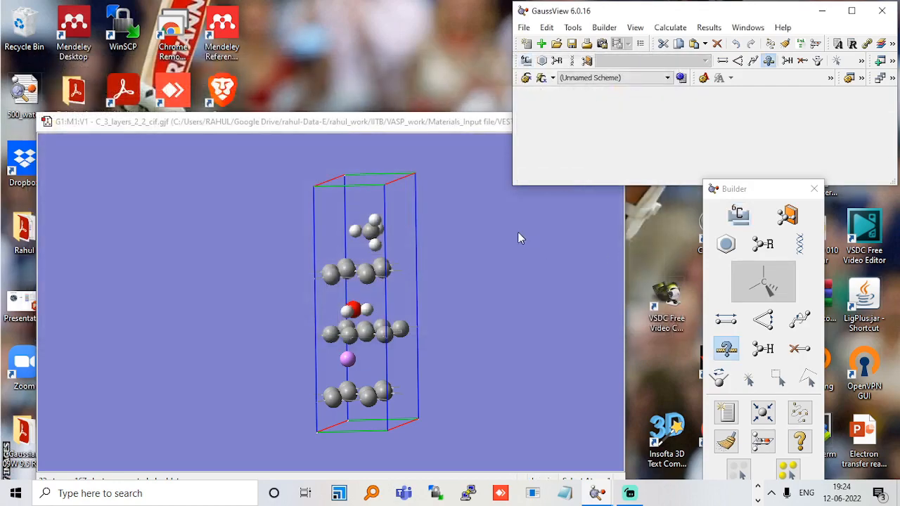
# Switch to File Explorer and locate the saved C_3_layers_2_2_cif Gaussian input file in the h_bn_graphane_hs folder.
pyautogui.click(757, 492)
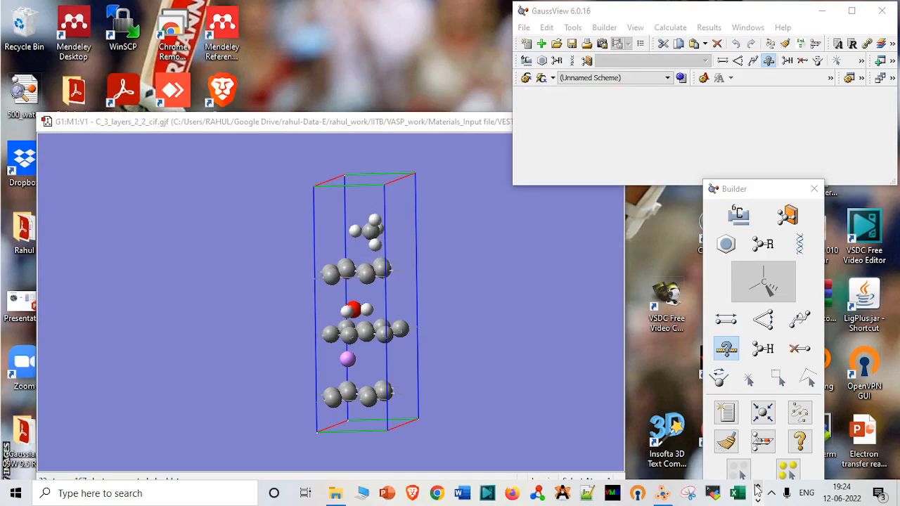
pyautogui.click(336, 494)
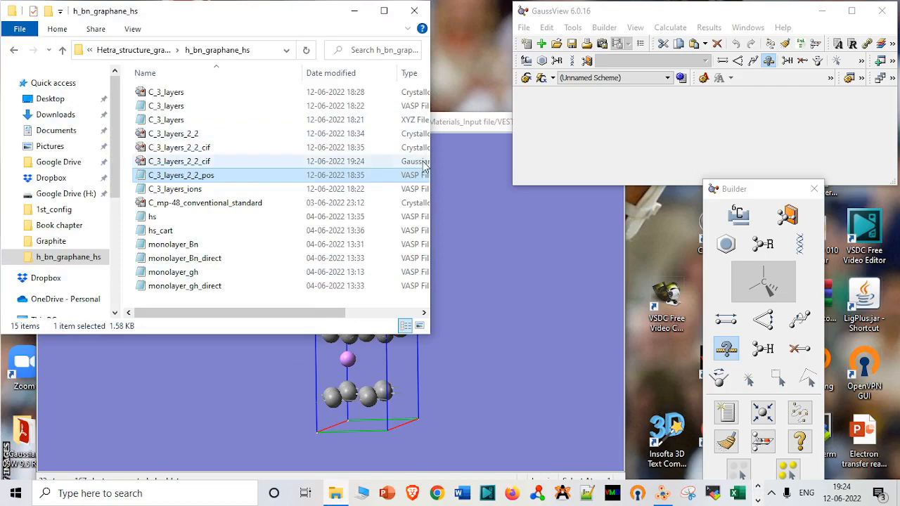
pyautogui.press('Up')
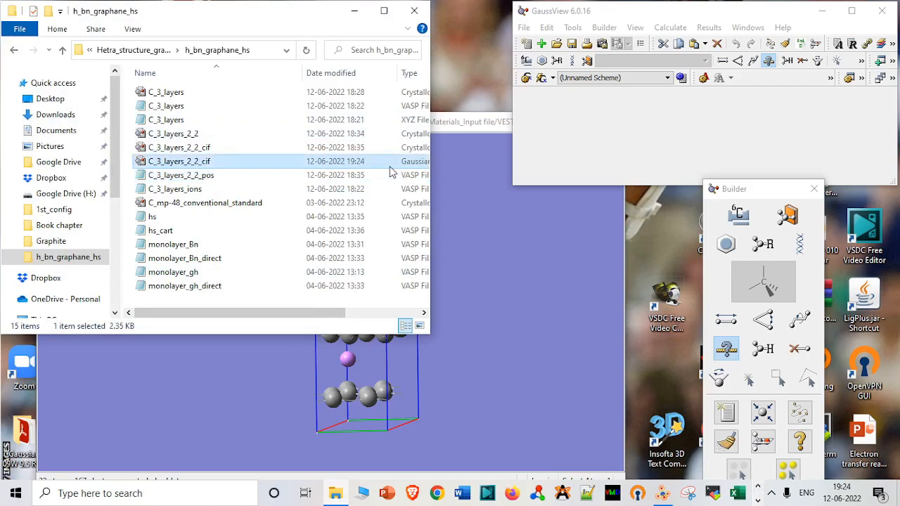
pyautogui.click(491, 132)
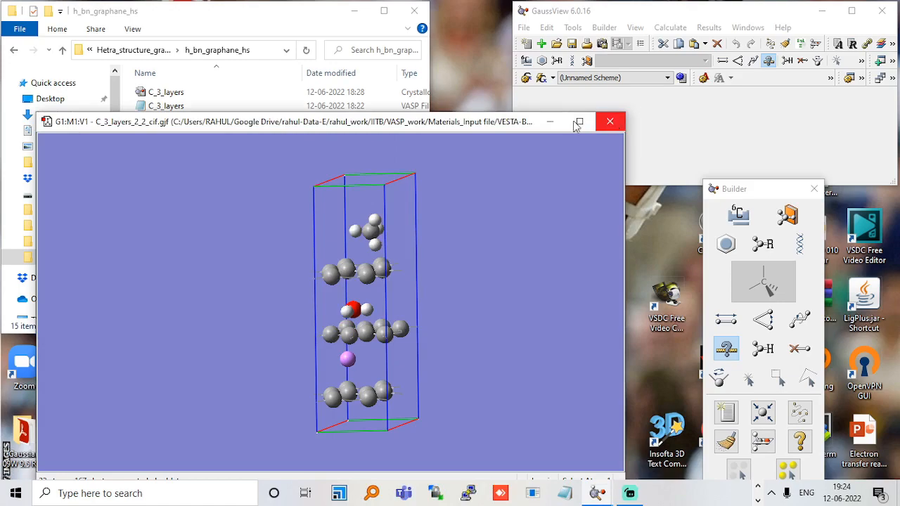
pyautogui.click(325, 24)
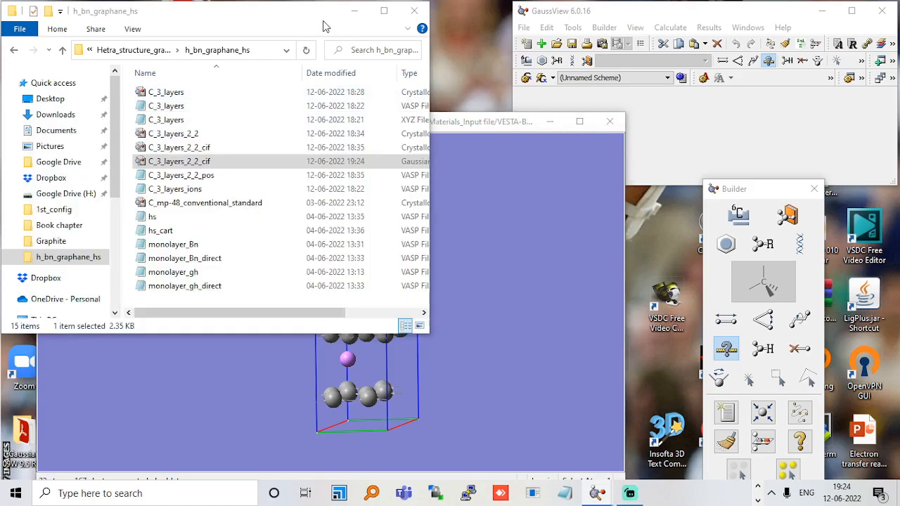
# Open the C_3_layers_2_2_cif Gaussian input file in Notepad and select its atomic coordinate rows, leaving out the Tv rows.
pyautogui.doubleClick(254, 161)
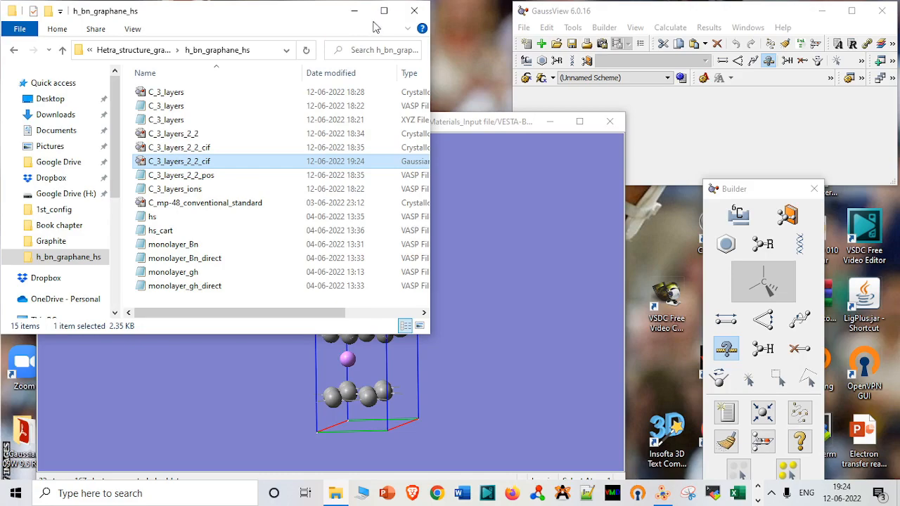
pyautogui.hotkey('shift', 'F10')
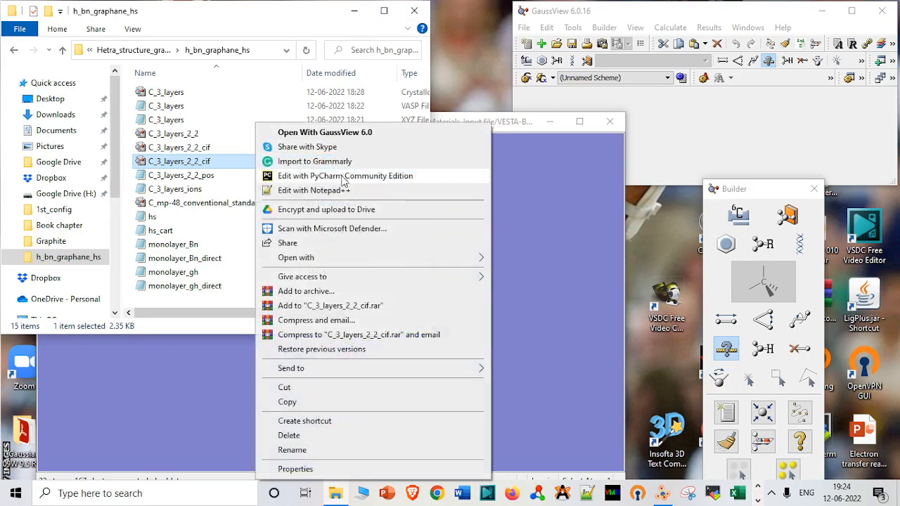
pyautogui.moveTo(325, 266)
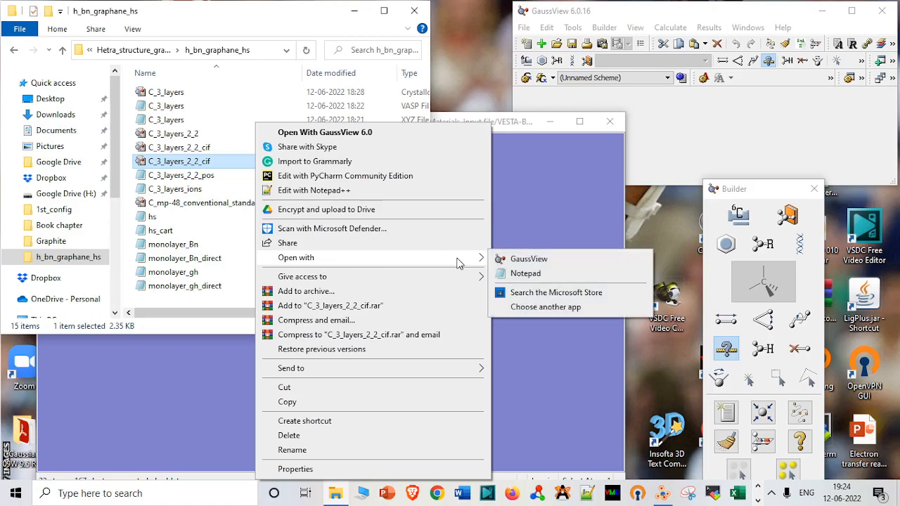
pyautogui.click(522, 279)
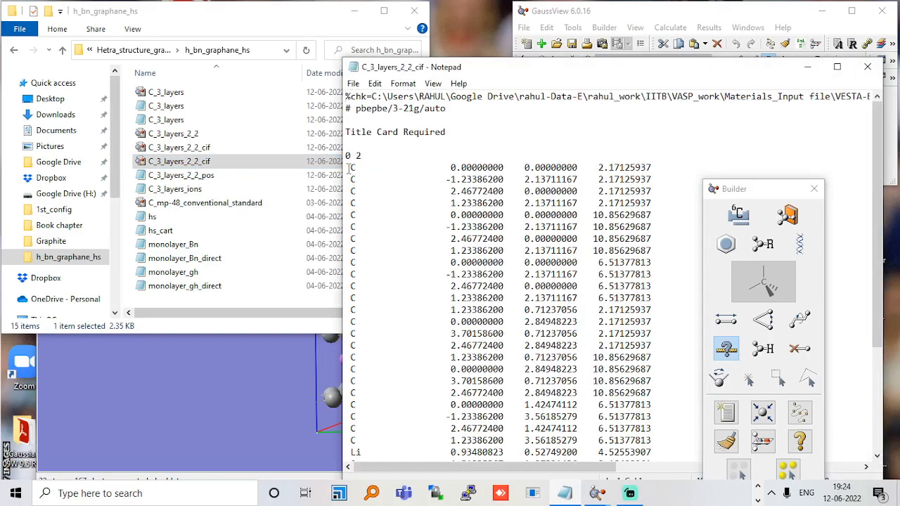
pyautogui.moveTo(350, 168); pyautogui.dragTo(657, 435)
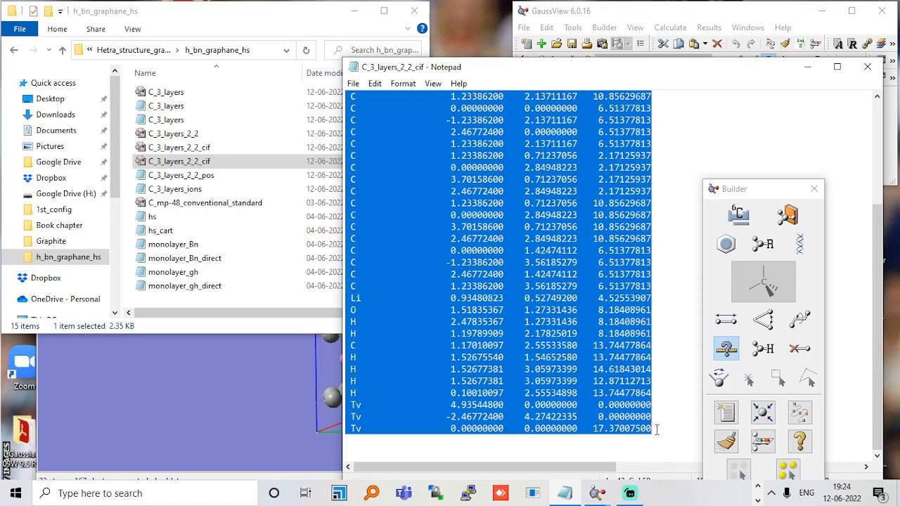
pyautogui.moveTo(656, 430); pyautogui.dragTo(655, 398)
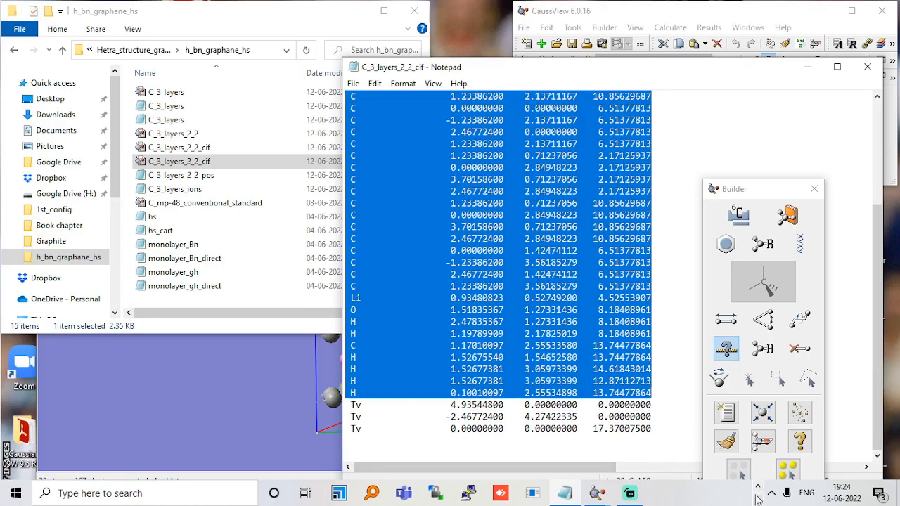
# Maximize the h_bn_graphane_hs folder window and look through the C_3_layers files, ending on the C_3_layers_ions VASP file.
pyautogui.click(384, 11)
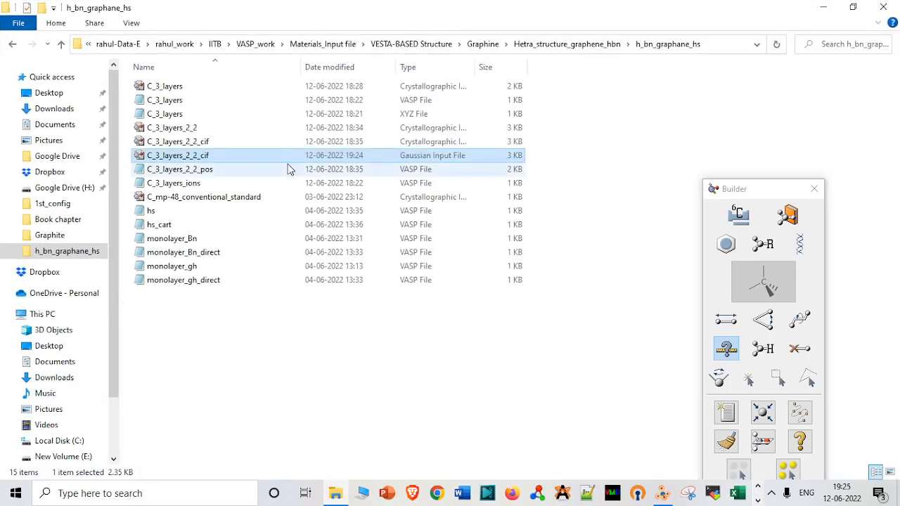
pyautogui.click(277, 131)
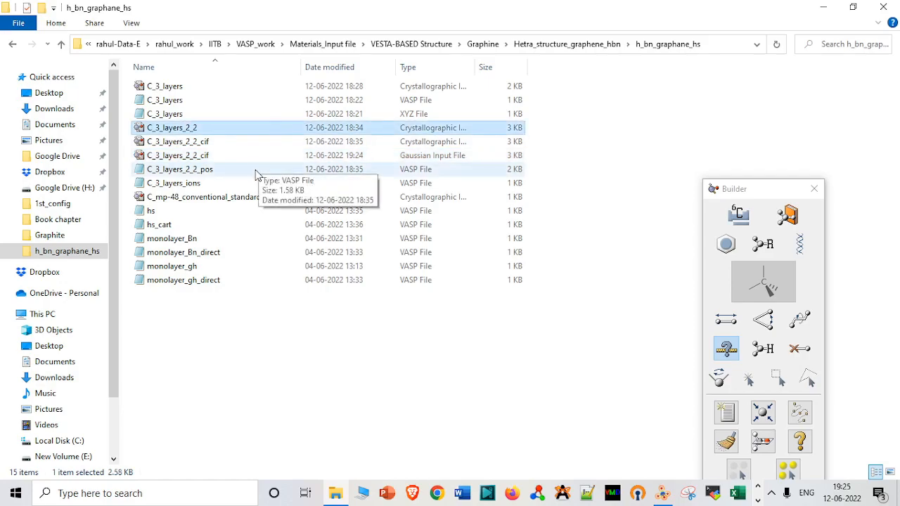
pyautogui.click(257, 172)
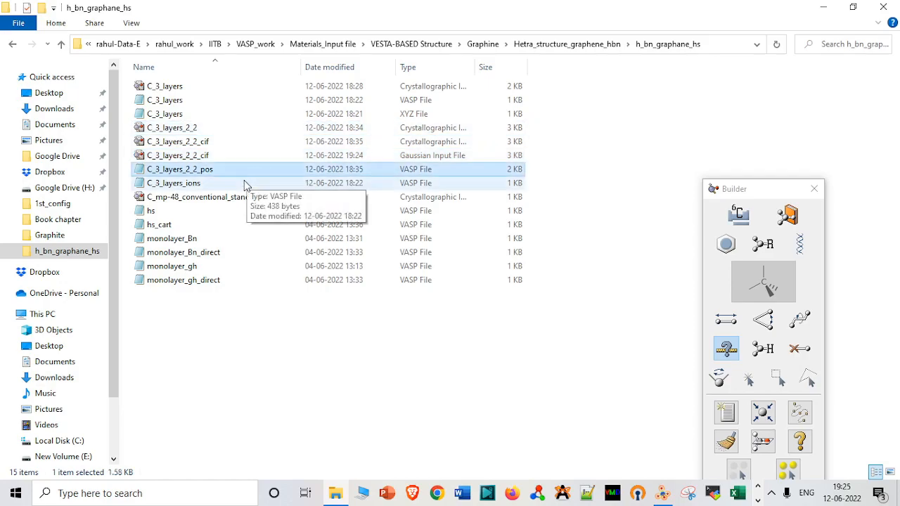
pyautogui.click(244, 182)
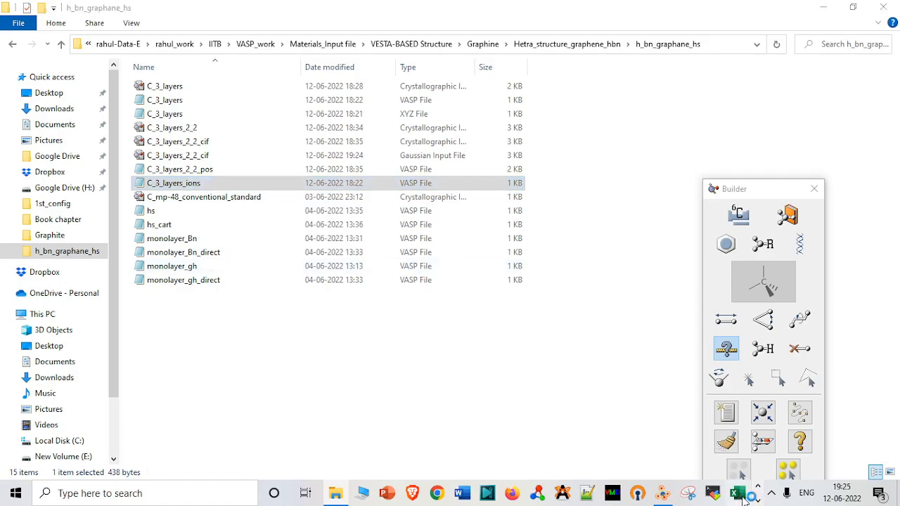
# Switch to Excel, create a blank workbook and maximize its window.
pyautogui.click(758, 500)
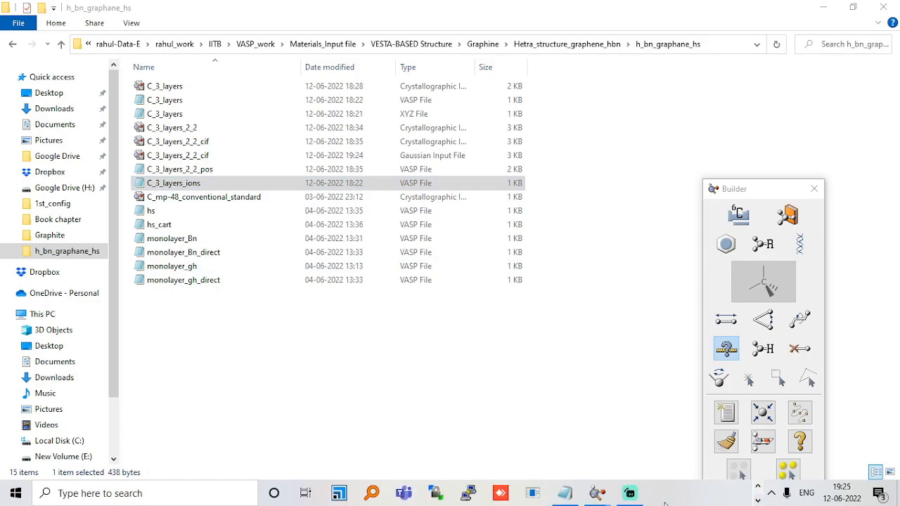
pyautogui.click(567, 493)
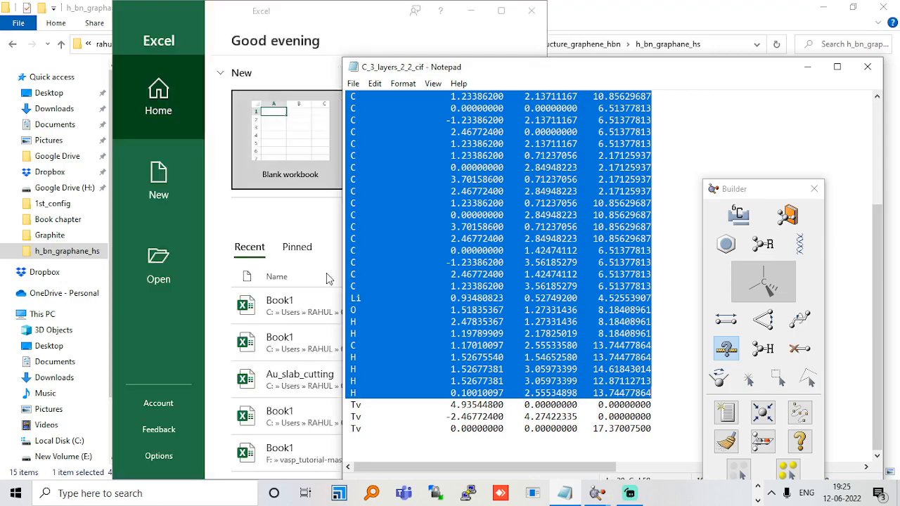
pyautogui.click(287, 151)
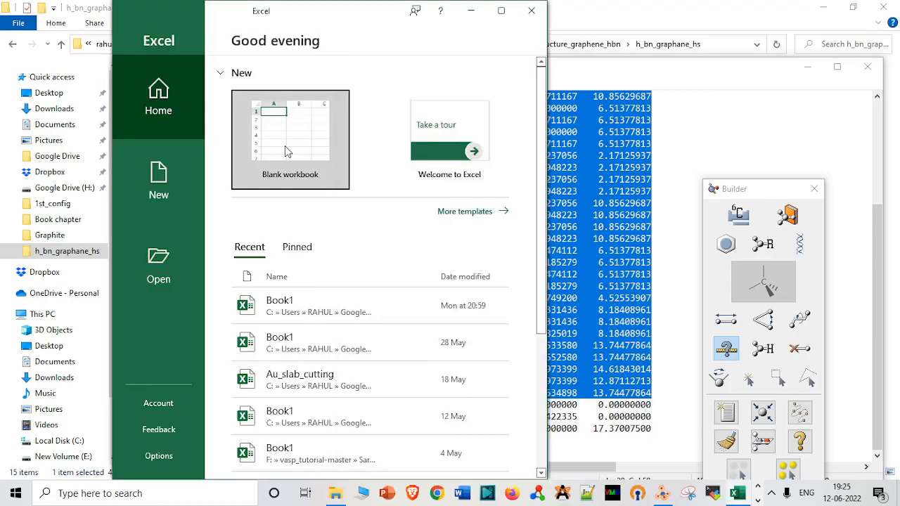
pyautogui.click(285, 144)
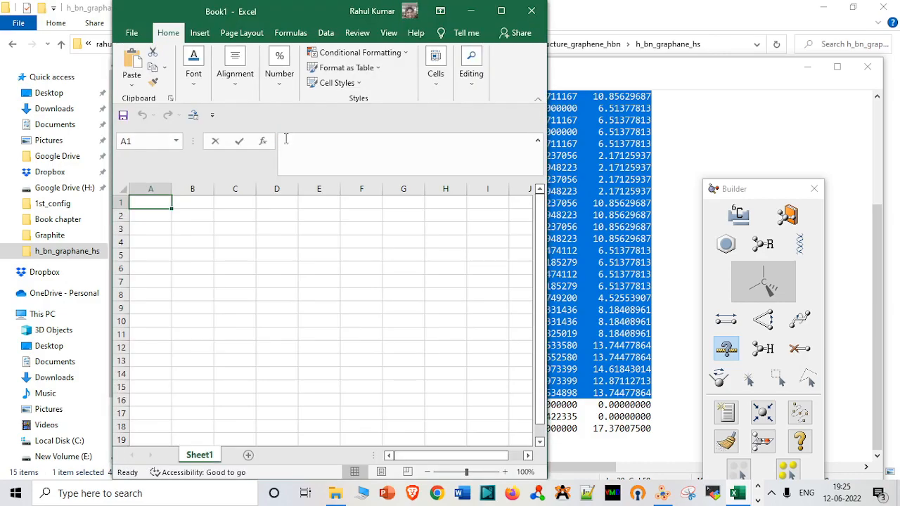
pyautogui.click(285, 138)
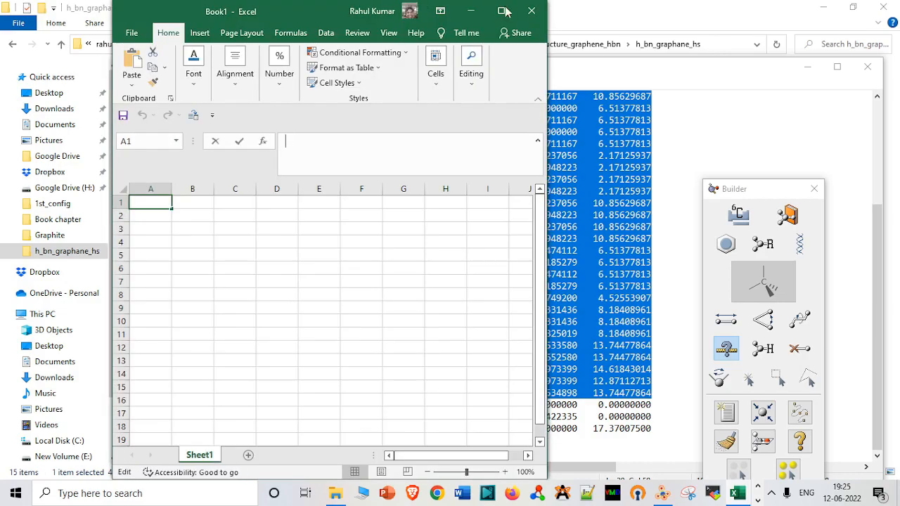
pyautogui.click(501, 10)
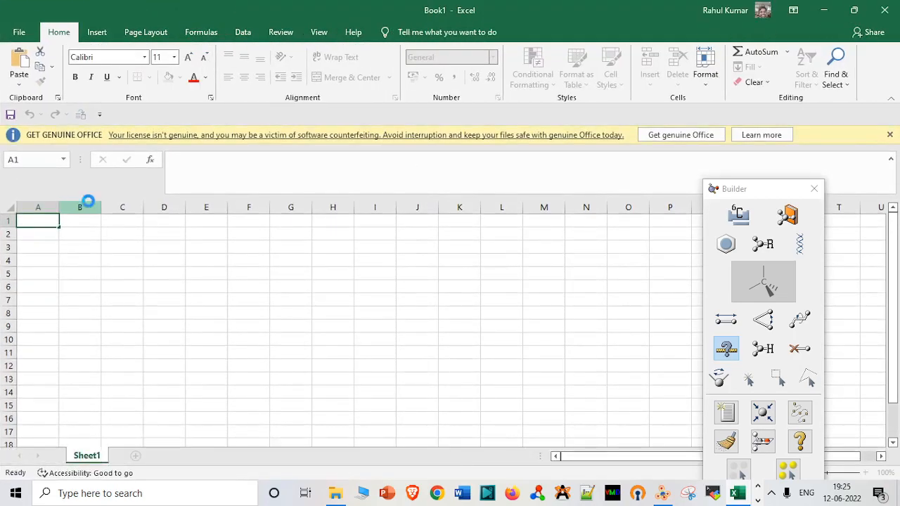
# Paste the copied atomic coordinate rows starting at cell B1 and split them into separate columns with Text to Columns, keeping the suggested column breaks.
pyautogui.click(85, 205)
pyautogui.click(83, 220)
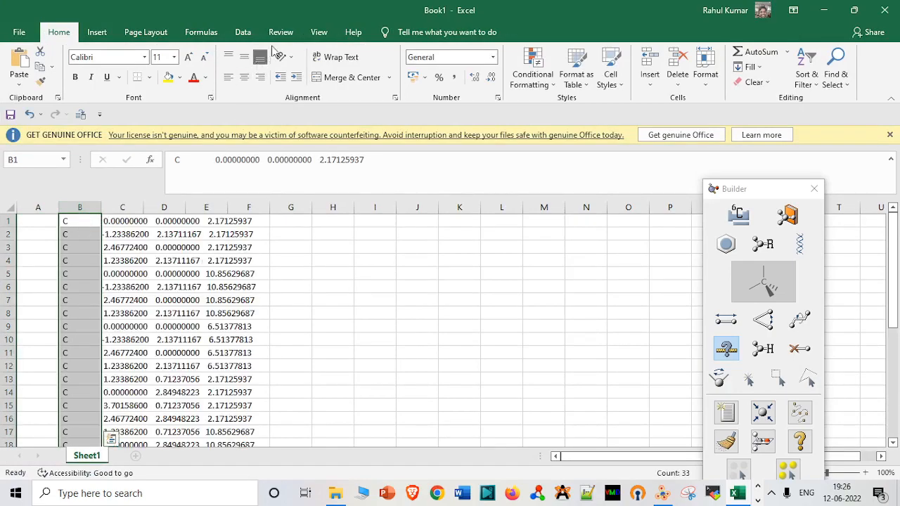
pyautogui.click(246, 34)
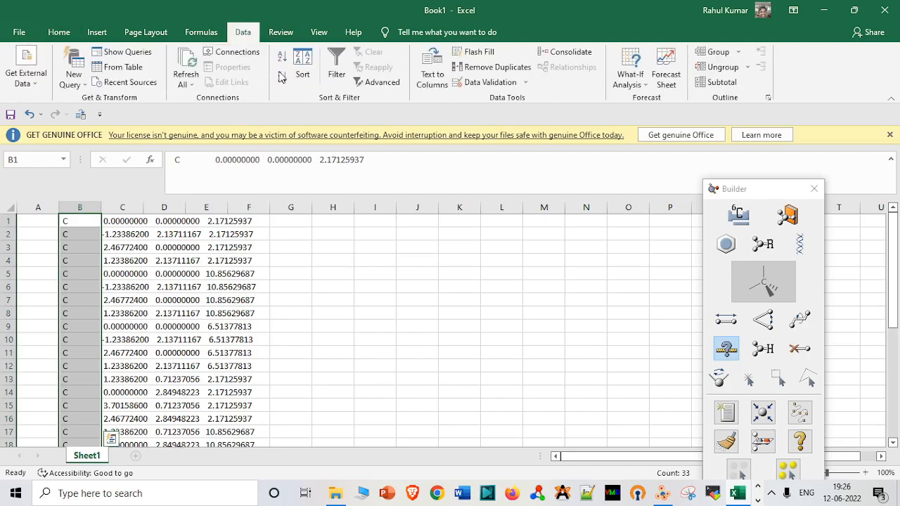
pyautogui.click(422, 78)
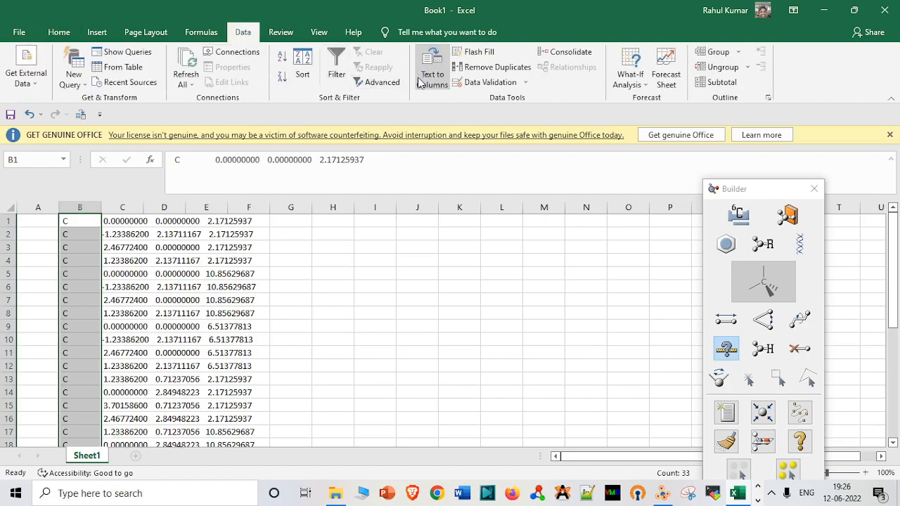
pyautogui.click(406, 325)
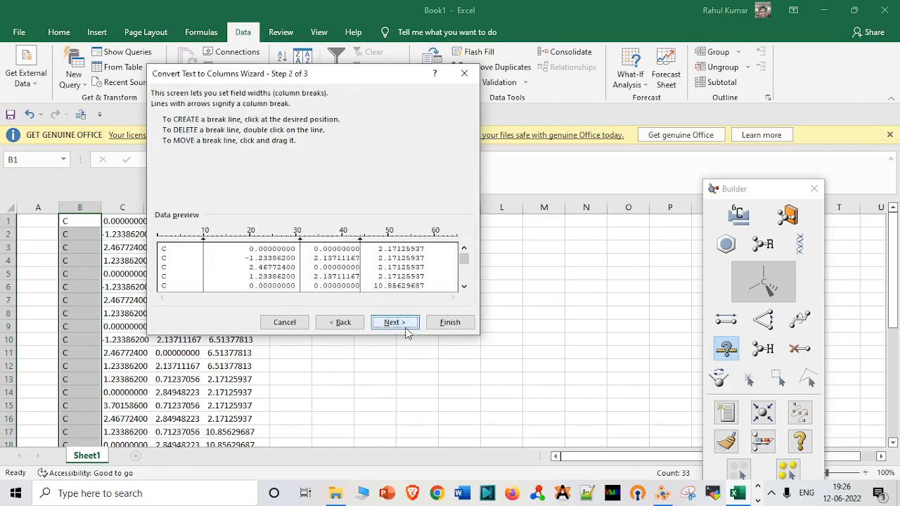
pyautogui.click(460, 325)
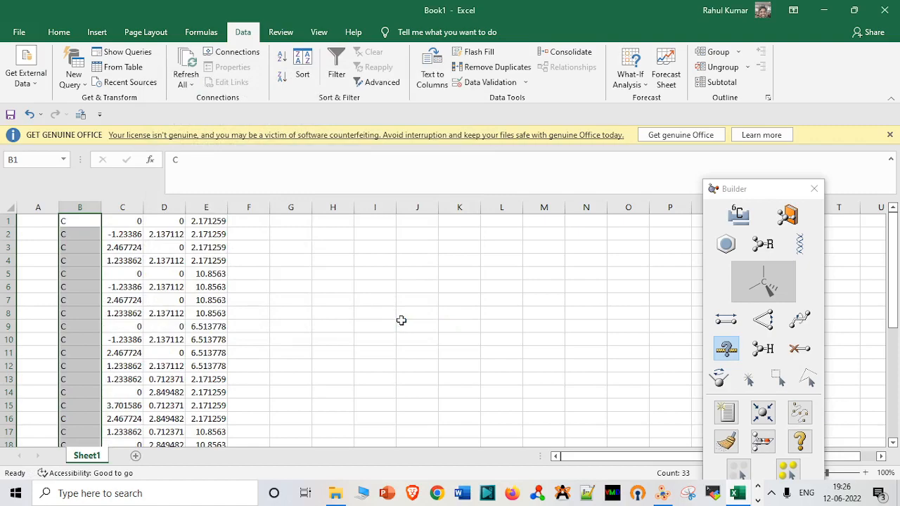
# Copy the x, y and z coordinate values in cells C1:E33, leaving out the element labels.
pyautogui.press('Right')
pyautogui.hotkey('shift', 'Right')
pyautogui.hotkey('shift', 'Right')
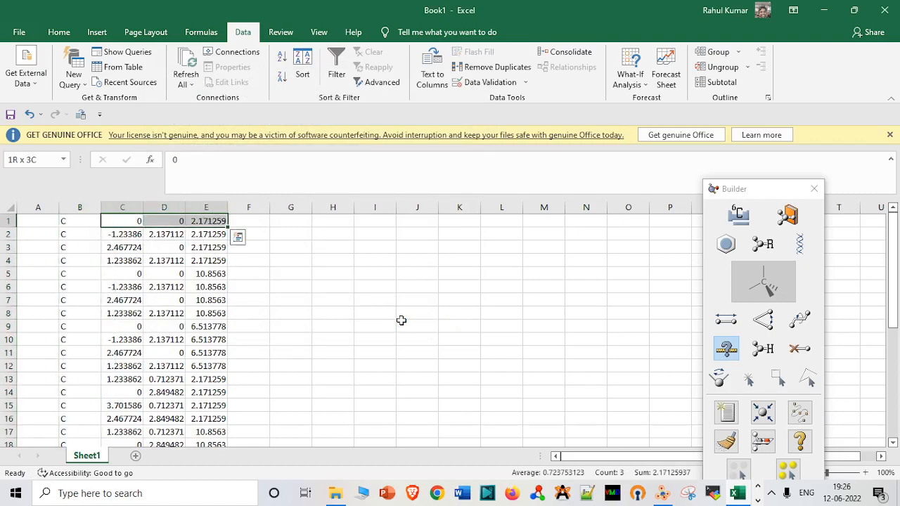
pyautogui.hotkey('shift', 'Down')
pyautogui.hotkey('shift', 'Down')
pyautogui.hotkey('shift', 'Down')
pyautogui.hotkey('shift', 'Down')
pyautogui.hotkey('shift', 'Down')
pyautogui.hotkey('shift', 'Down')
pyautogui.hotkey('shift', 'Down')
pyautogui.hotkey('shift', 'Down')
pyautogui.hotkey('shift', 'Down')
pyautogui.hotkey('shift', 'Down')
pyautogui.hotkey('shift', 'Down')
pyautogui.hotkey('shift', 'Down')
pyautogui.hotkey('shift', 'Down')
pyautogui.hotkey('shift', 'Down')
pyautogui.hotkey('shift', 'Down')
pyautogui.hotkey('shift', 'Down')
pyautogui.hotkey('shift', 'Down')
pyautogui.hotkey('shift', 'Down')
pyautogui.hotkey('shift', 'Down')
pyautogui.hotkey('shift', 'Down')
pyautogui.hotkey('shift', 'Down')
pyautogui.hotkey('shift', 'Down')
pyautogui.hotkey('shift', 'Down')
pyautogui.hotkey('shift', 'Down')
pyautogui.hotkey('shift', 'Down')
pyautogui.hotkey('shift', 'Down')
pyautogui.hotkey('shift', 'Down')
pyautogui.hotkey('shift', 'Down')
pyautogui.hotkey('shift', 'Down')
pyautogui.hotkey('shift', 'Down')
pyautogui.hotkey('shift', 'Down')
pyautogui.hotkey('shift', 'Down')
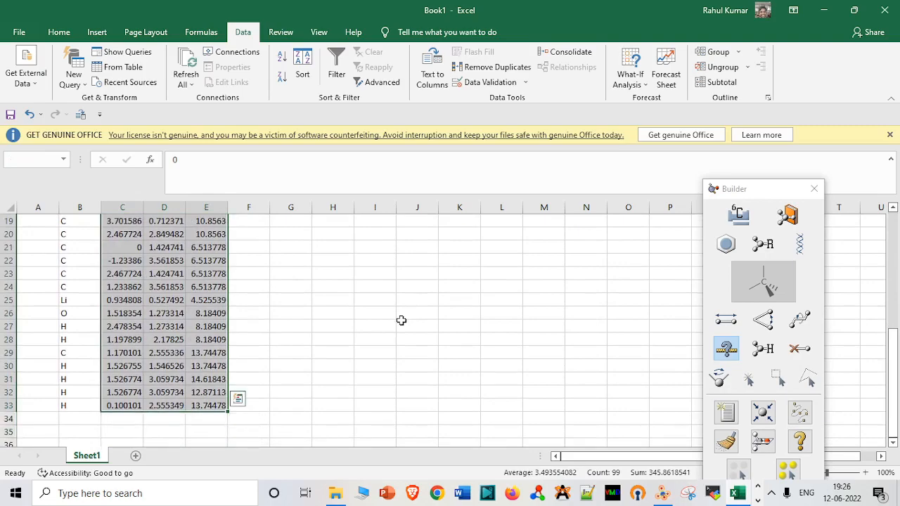
pyautogui.hotkey('ctrl', 'c')
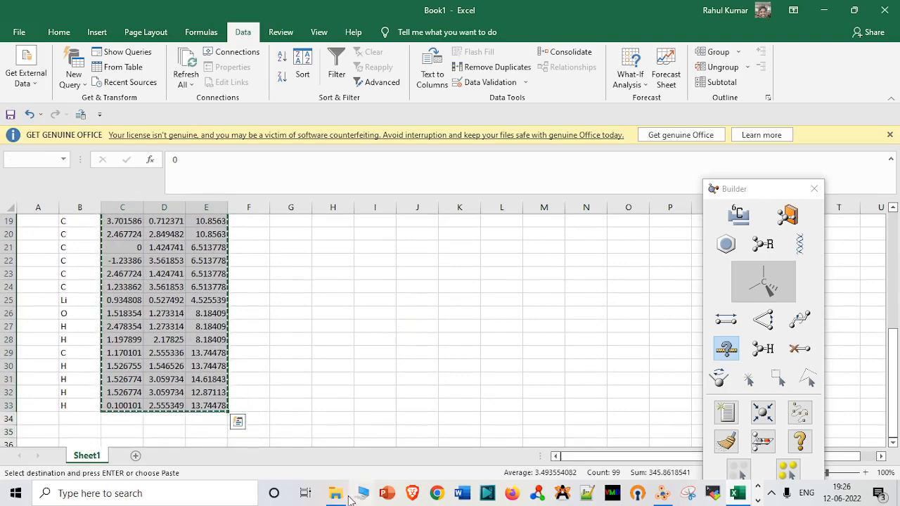
# Switch to File Explorer, examine the Cartesian coordinate layout of the C_3_layers_ions VASP file in Notepad, and close it.
pyautogui.click(348, 496)
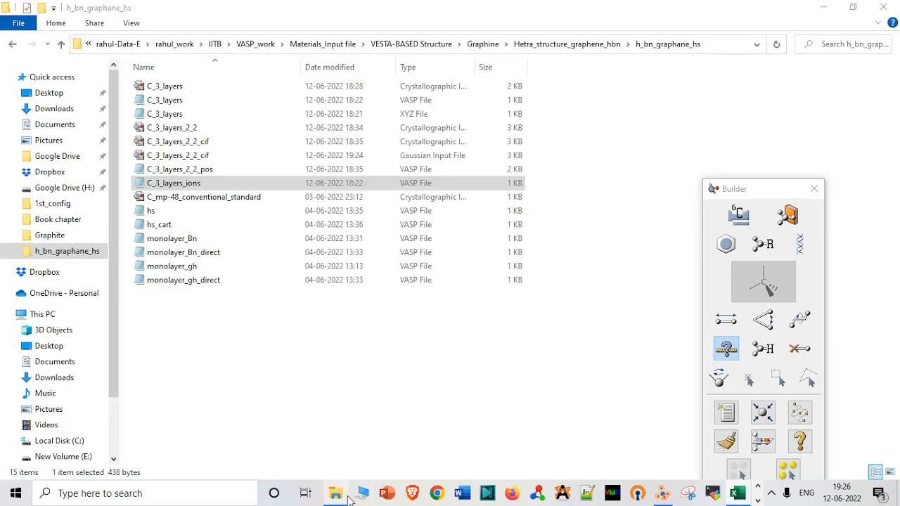
pyautogui.doubleClick(237, 186)
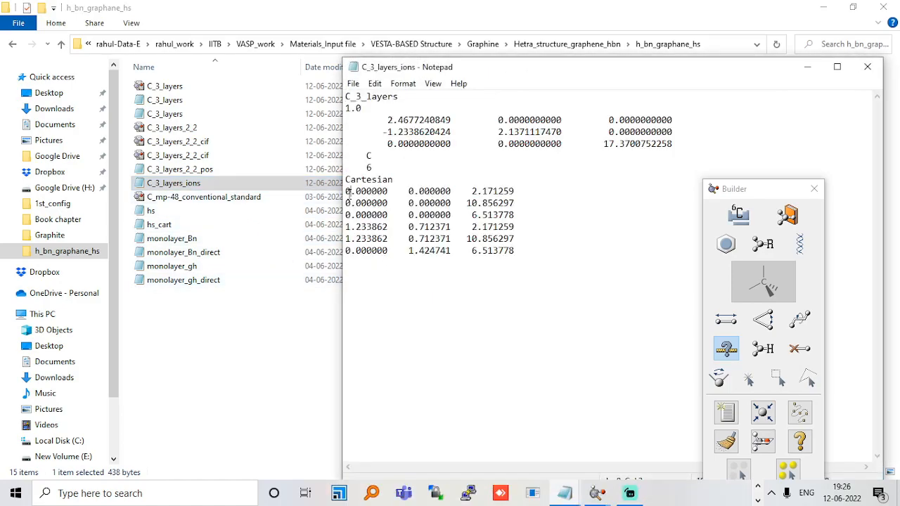
pyautogui.moveTo(347, 192); pyautogui.dragTo(347, 215)
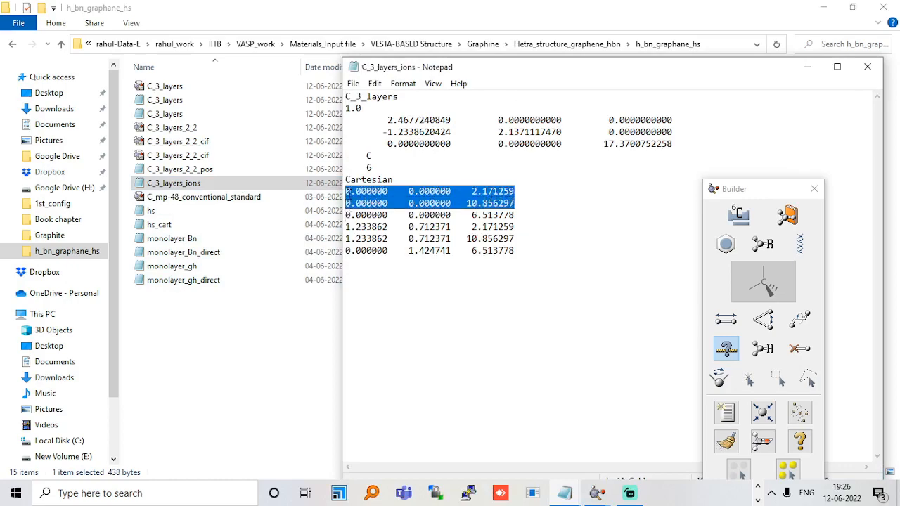
pyautogui.click(869, 67)
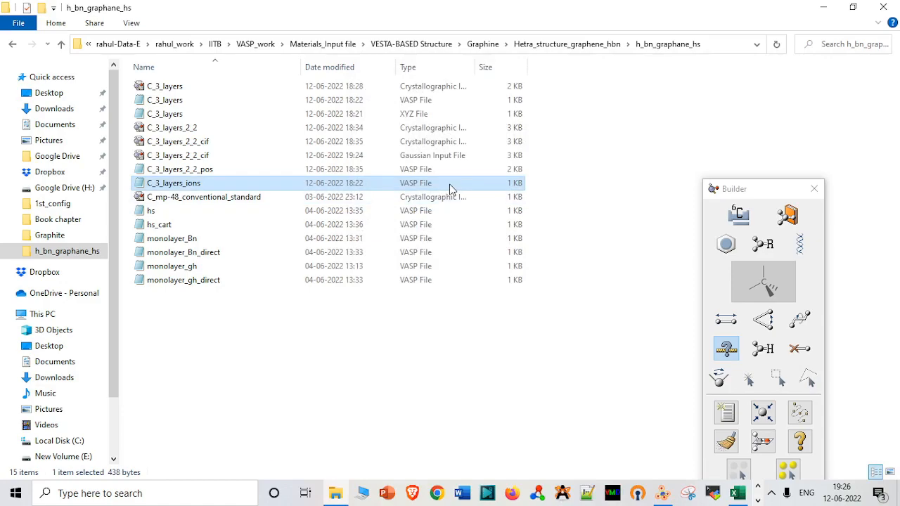
# Duplicate the C_3_layers_2_2_pos VASP file in the same folder and rename the copy C_3_layers_2_2_pos_ions_neu.
pyautogui.click(242, 171)
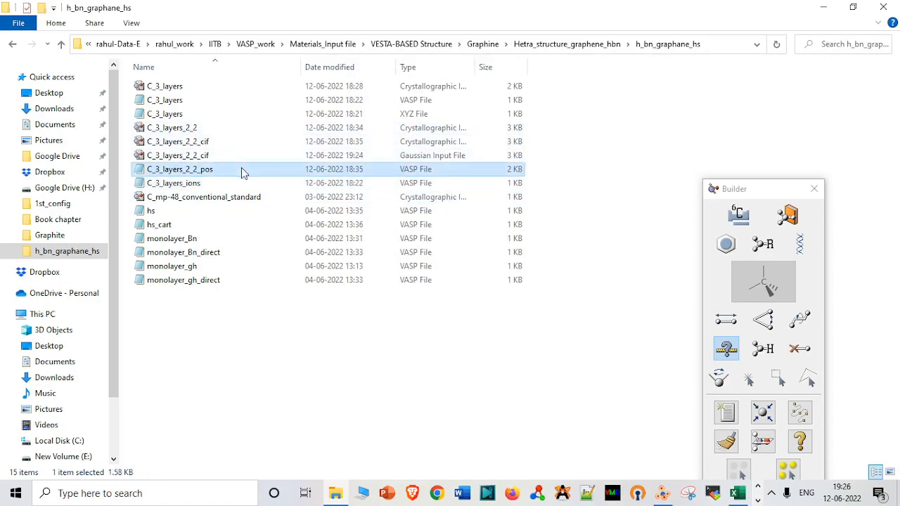
pyautogui.hotkey('ctrl', 'c')
pyautogui.hotkey('ctrl', 'v')
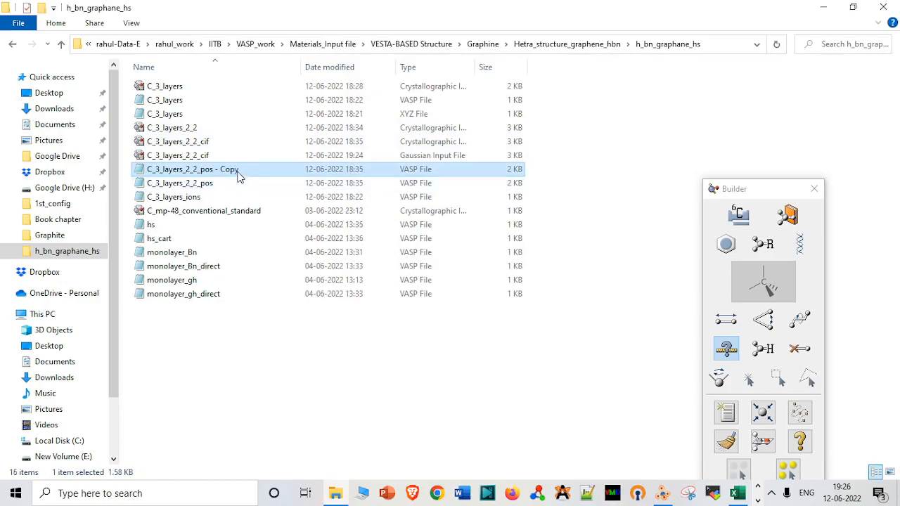
pyautogui.click(237, 171)
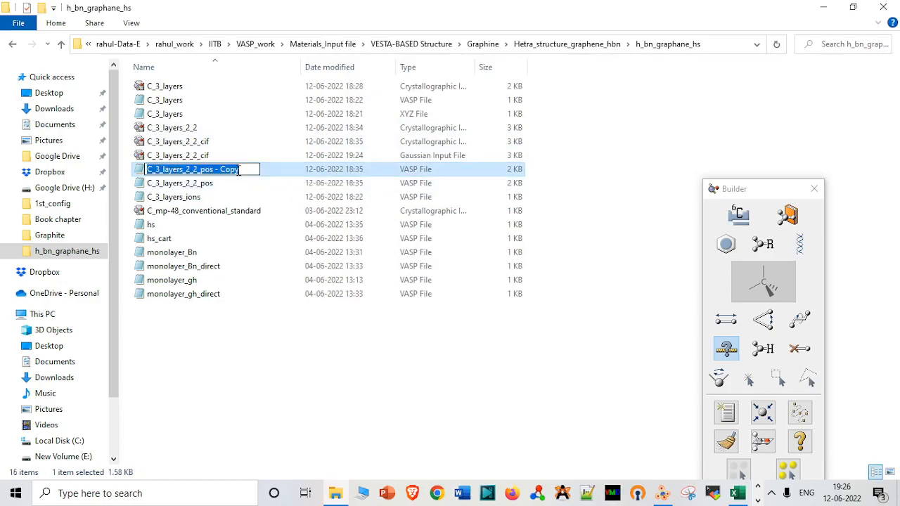
pyautogui.click(243, 170)
pyautogui.press('BackSpace')
pyautogui.press('BackSpace')
pyautogui.press('BackSpace')
pyautogui.press('BackSpace')
pyautogui.press('BackSpace')
pyautogui.press('BackSpace')
pyautogui.press('BackSpace')
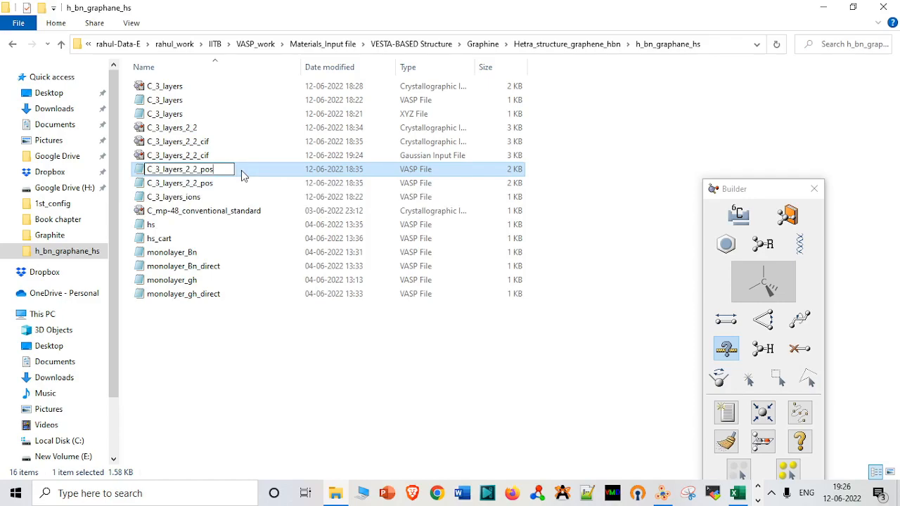
pyautogui.write('_ions')
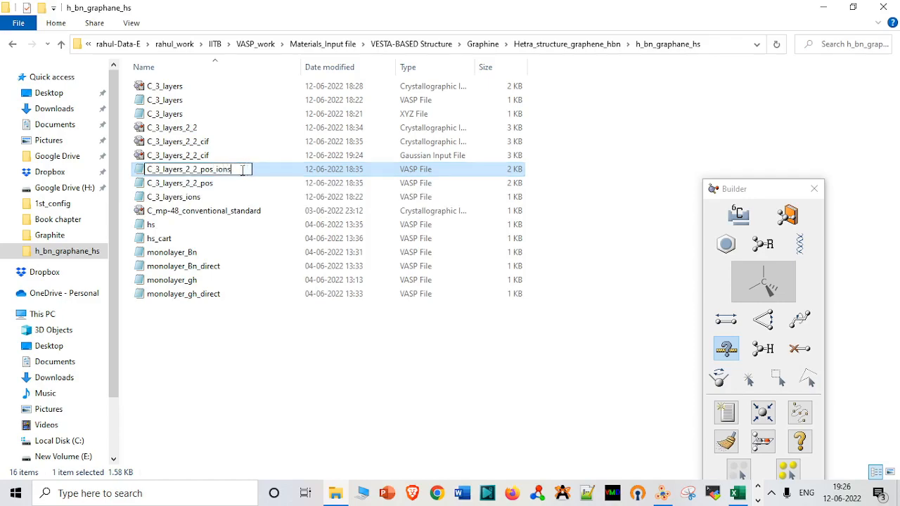
pyautogui.write('_new')
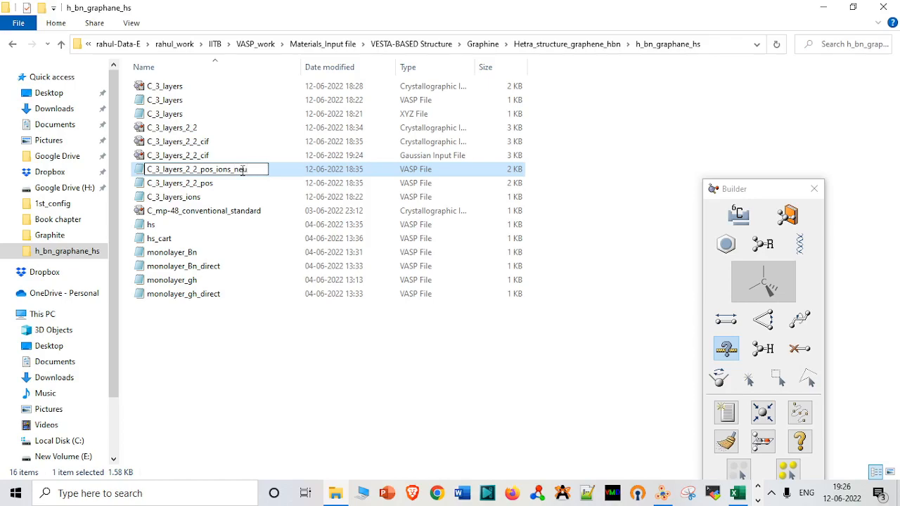
pyautogui.press('Return')
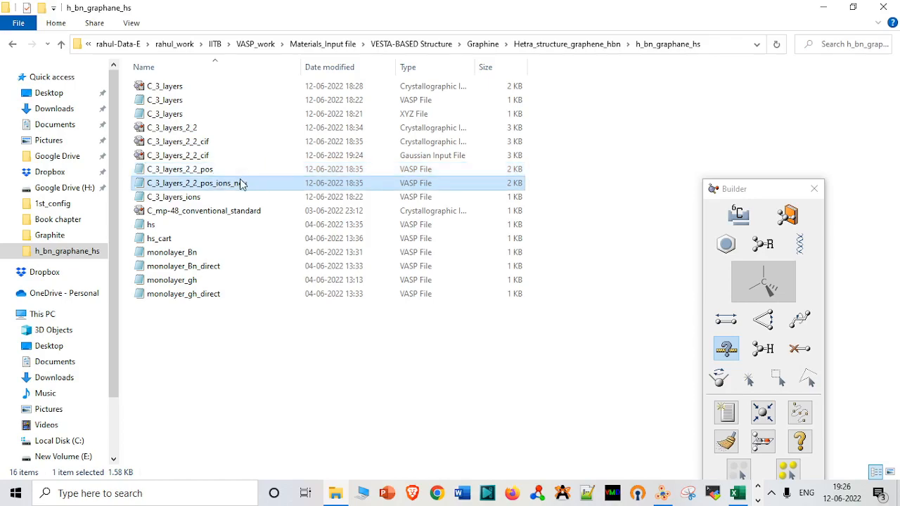
# Open C_3_layers_2_2_pos_ions_neu in Notepad and replace its Cartesian coordinate rows with the values copied from cells C1:E33 of the Excel sheet.
pyautogui.doubleClick(240, 183)
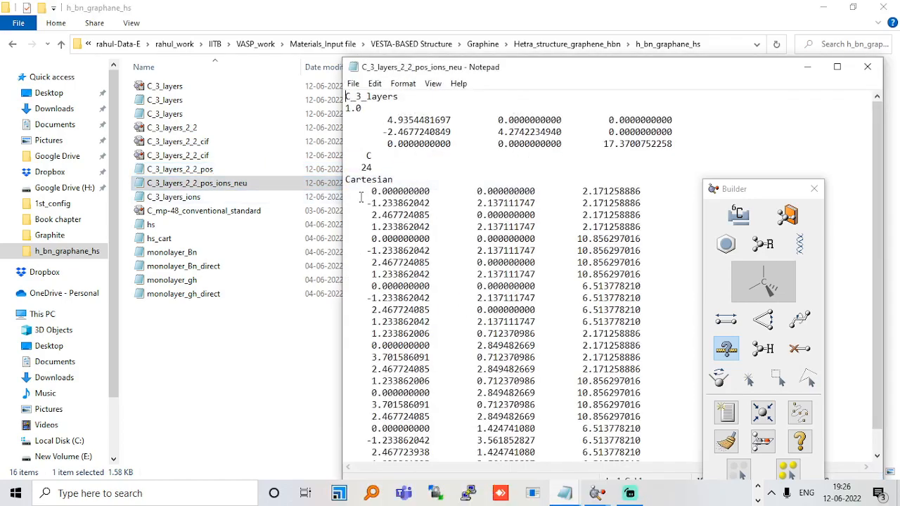
pyautogui.click(361, 196)
pyautogui.hotkey('shift', 'Down')
pyautogui.hotkey('shift', 'Down')
pyautogui.hotkey('shift', 'Down')
pyautogui.hotkey('shift', 'Down')
pyautogui.hotkey('shift', 'Down')
pyautogui.hotkey('shift', 'Down')
pyautogui.hotkey('shift', 'Down')
pyautogui.hotkey('shift', 'Down')
pyautogui.hotkey('shift', 'Down')
pyautogui.hotkey('shift', 'Down')
pyautogui.hotkey('shift', 'Down')
pyautogui.hotkey('shift', 'Down')
pyautogui.hotkey('shift', 'Down')
pyautogui.hotkey('shift', 'Down')
pyautogui.hotkey('shift', 'Down')
pyautogui.hotkey('shift', 'Down')
pyautogui.hotkey('shift', 'Down')
pyautogui.hotkey('shift', 'Down')
pyautogui.hotkey('shift', 'Down')
pyautogui.hotkey('shift', 'Down')
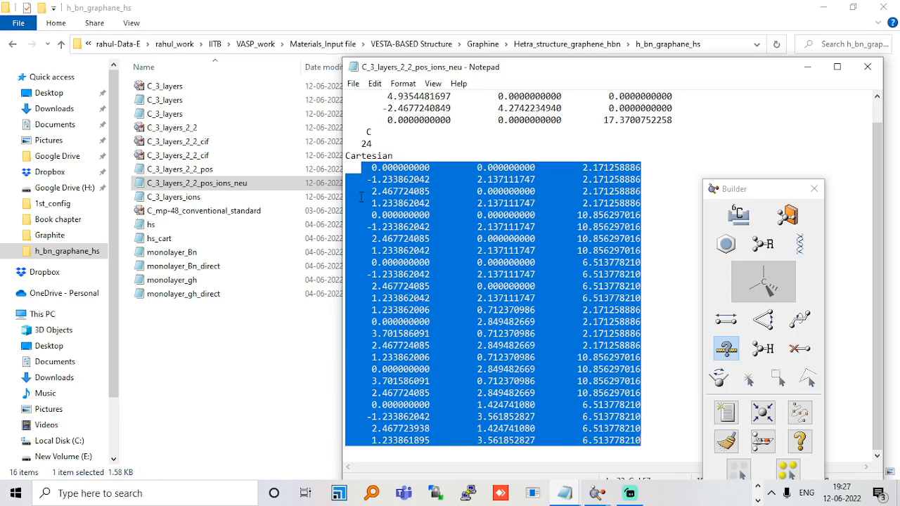
pyautogui.click(758, 486)
pyautogui.click(737, 493)
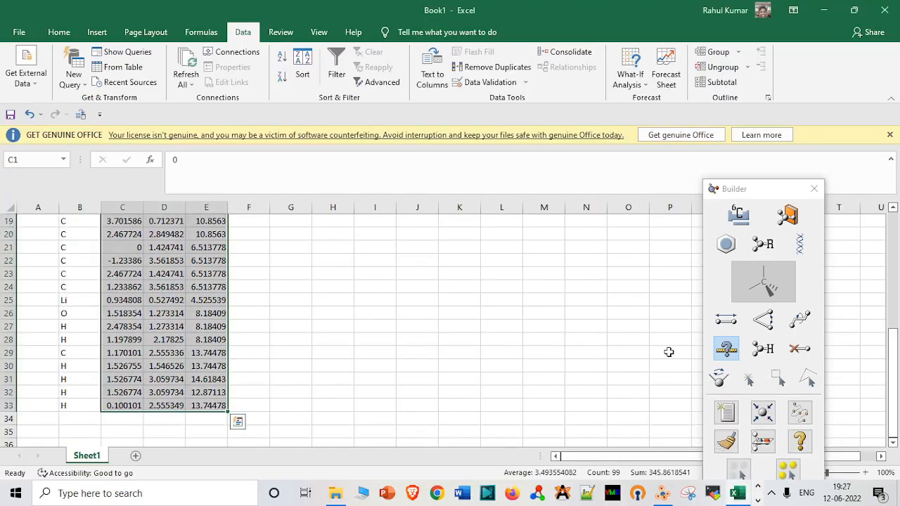
pyautogui.hotkey('ctrl', 'c')
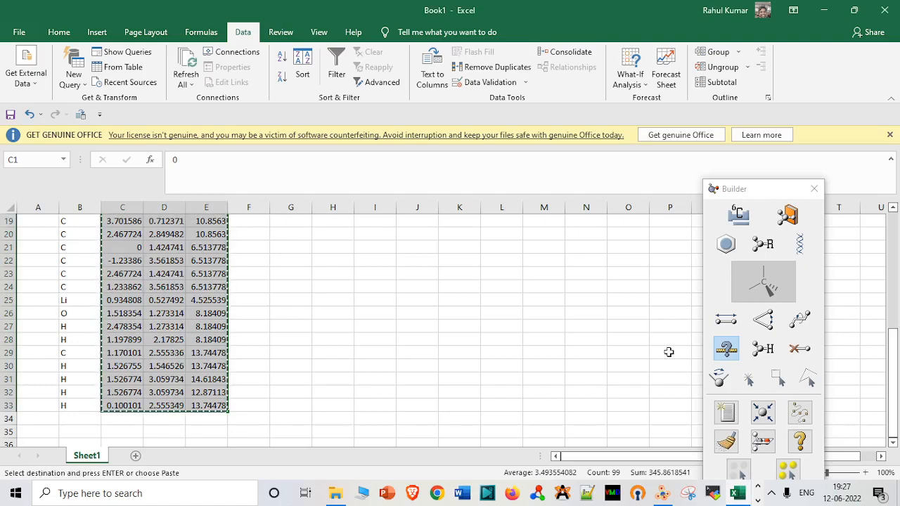
pyautogui.click(824, 10)
pyautogui.hotkey('ctrl', 'v')
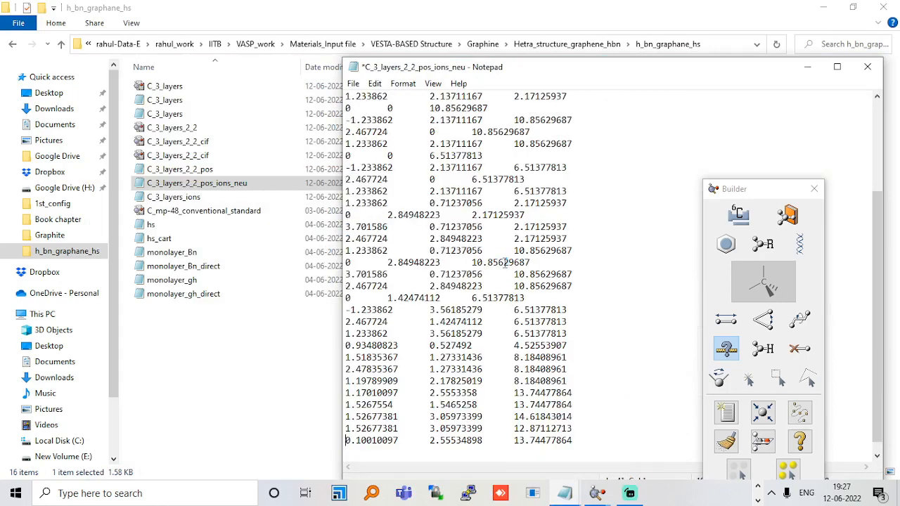
# Place the cursor on the atom-count line of C_3_layers_2_2_pos_ions_neu and close the C_3_layers_2_2_cif Notepad window.
pyautogui.press('Up')
pyautogui.press('Up')
pyautogui.press('Up')
pyautogui.press('Up')
pyautogui.press('Up')
pyautogui.press('Up')
pyautogui.press('Up')
pyautogui.press('Up')
pyautogui.press('Up')
pyautogui.press('Up')
pyautogui.press('Up')
pyautogui.press('Up')
pyautogui.press('Up')
pyautogui.press('Up')
pyautogui.press('Up')
pyautogui.press('Up')
pyautogui.press('Up')
pyautogui.press('Up')
pyautogui.press('Up')
pyautogui.press('Up')
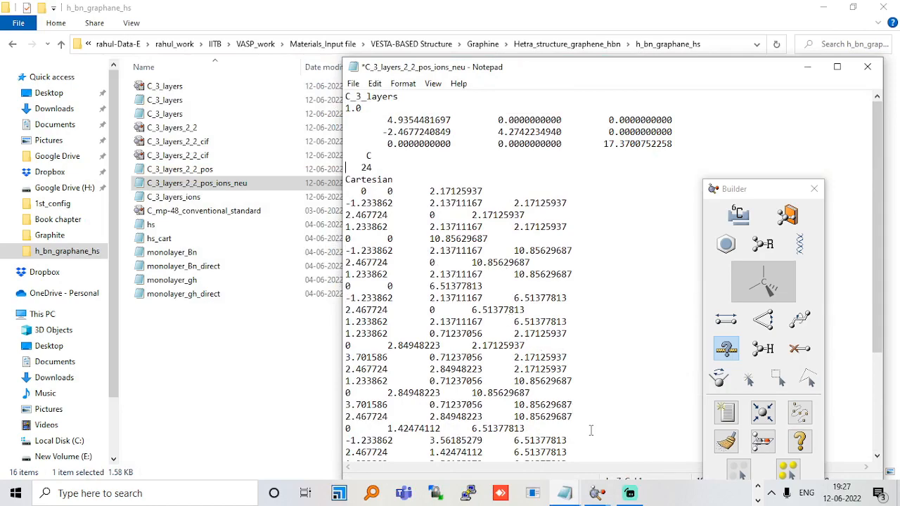
pyautogui.moveTo(567, 495)
pyautogui.moveTo(598, 441)
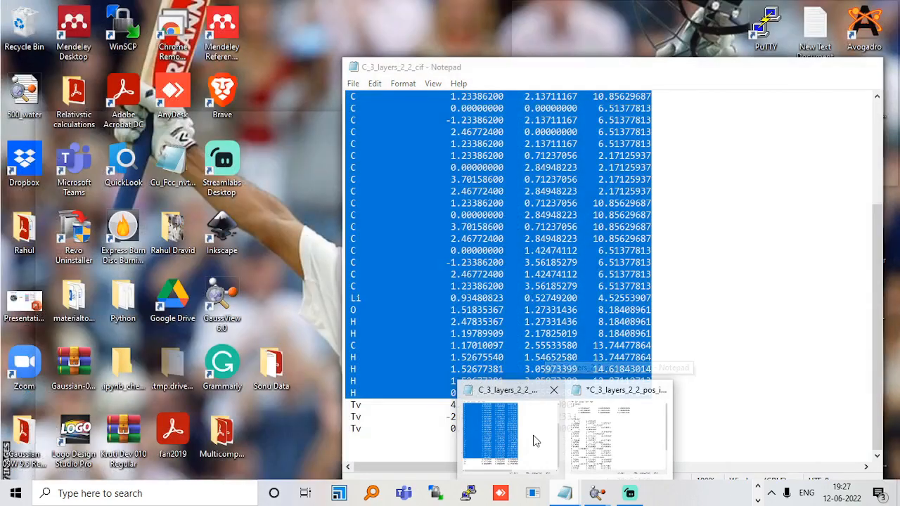
pyautogui.click(533, 438)
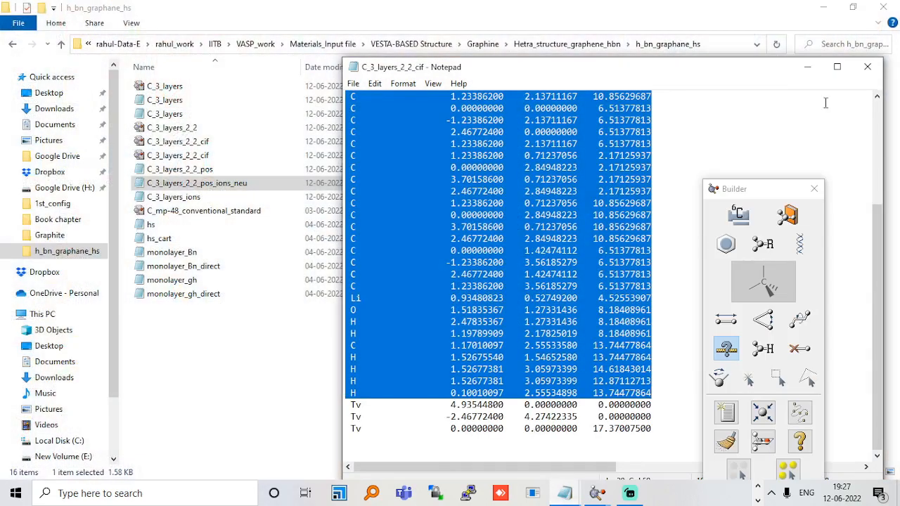
pyautogui.click(868, 66)
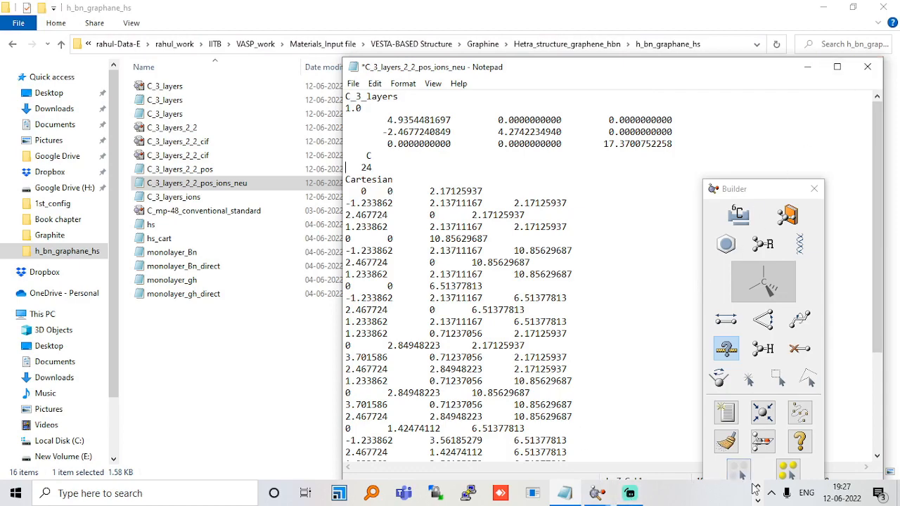
# Switch to the Book1 workbook in Excel, deselect the copied coordinates and go to the first row of the sheet.
pyautogui.click(758, 486)
pyautogui.click(737, 494)
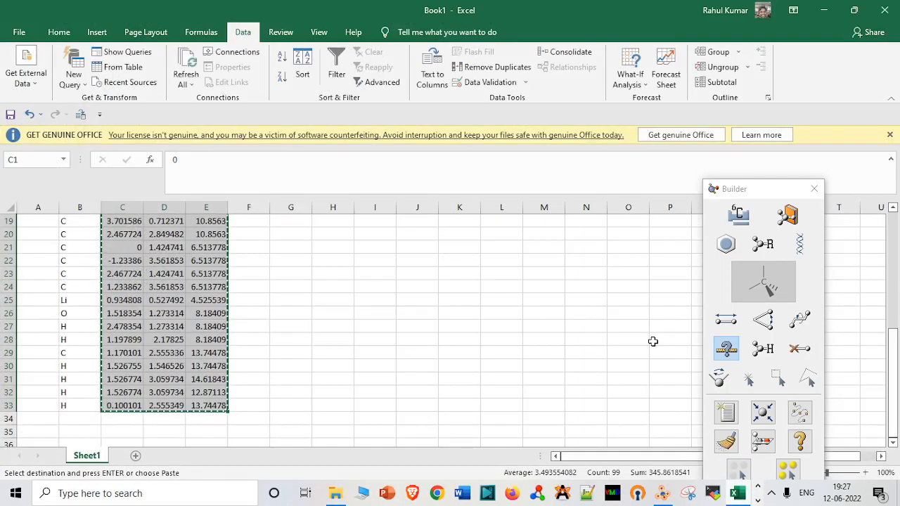
pyautogui.click(310, 312)
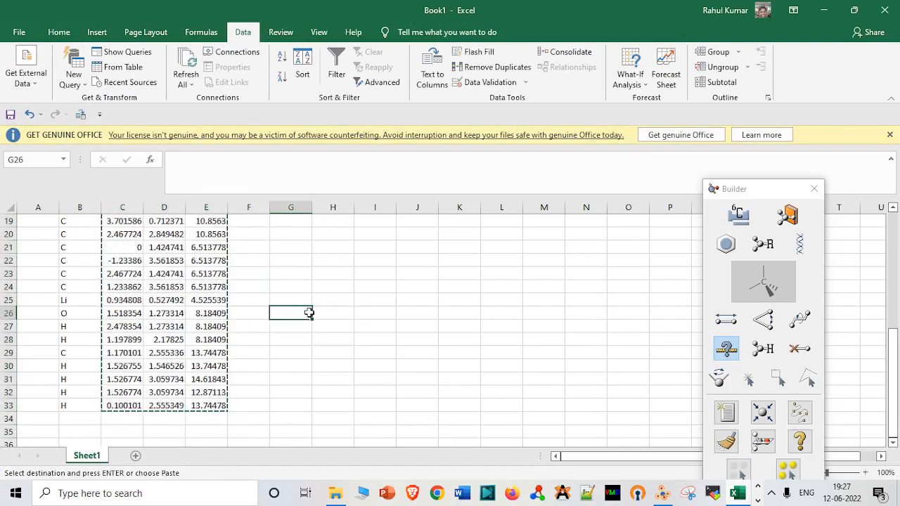
pyautogui.press('Up')
pyautogui.press('Up')
pyautogui.press('Up')
pyautogui.press('Up')
pyautogui.press('Up')
pyautogui.press('Up')
pyautogui.press('Up')
pyautogui.press('Up')
pyautogui.press('Up')
pyautogui.press('Up')
pyautogui.press('Up')
pyautogui.press('Up')
pyautogui.press('Up')
pyautogui.press('Up')
pyautogui.press('Up')
pyautogui.press('Up')
pyautogui.press('Up')
pyautogui.press('Up')
pyautogui.press('Up')
pyautogui.press('Up')
pyautogui.press('Up')
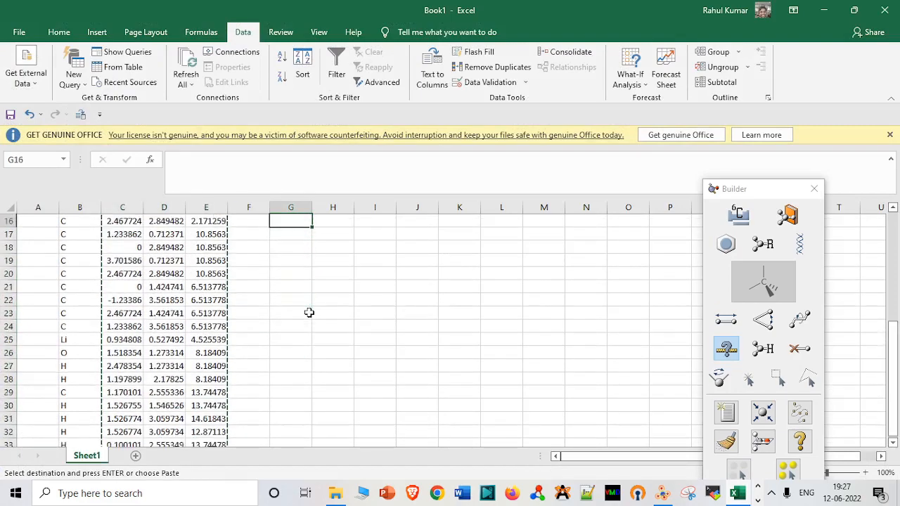
pyautogui.press('Left')
pyautogui.press('Left')
pyautogui.press('Left')
pyautogui.press('Left')
pyautogui.press('Left')
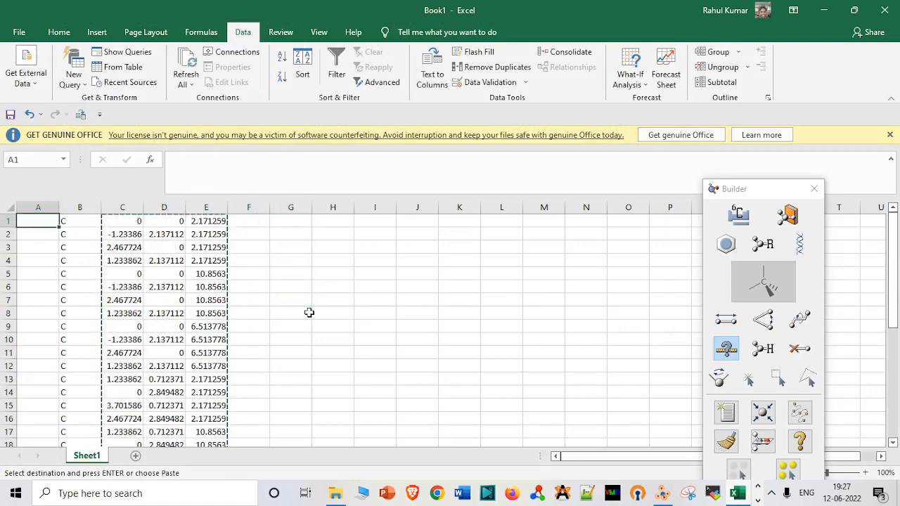
# Count the consecutive carbon labels in column B by selecting them from B1 down to the row above Li.
pyautogui.hotkey('shift', 'Down')
pyautogui.hotkey('shift', 'Down')
pyautogui.hotkey('shift', 'Down')
pyautogui.hotkey('shift', 'Down')
pyautogui.hotkey('shift', 'Down')
pyautogui.hotkey('shift', 'Down')
pyautogui.hotkey('shift', 'Down')
pyautogui.hotkey('shift', 'Down')
pyautogui.hotkey('shift', 'Down')
pyautogui.hotkey('shift', 'Down')
pyautogui.hotkey('shift', 'Down')
pyautogui.hotkey('shift', 'Down')
pyautogui.hotkey('shift', 'Down')
pyautogui.hotkey('shift', 'Down')
pyautogui.hotkey('shift', 'Down')
pyautogui.hotkey('shift', 'Down')
pyautogui.hotkey('shift', 'Down')
pyautogui.hotkey('shift', 'Down')
pyautogui.hotkey('shift', 'Down')
pyautogui.hotkey('shift', 'Down')
pyautogui.hotkey('shift', 'Down')
pyautogui.hotkey('shift', 'Down')
pyautogui.hotkey('shift', 'Down')
pyautogui.hotkey('shift', 'Down')
pyautogui.hotkey('shift', 'Down')
pyautogui.hotkey('shift', 'Down')
pyautogui.hotkey('shift', 'Down')
pyautogui.hotkey('shift', 'Down')
pyautogui.hotkey('shift', 'Down')
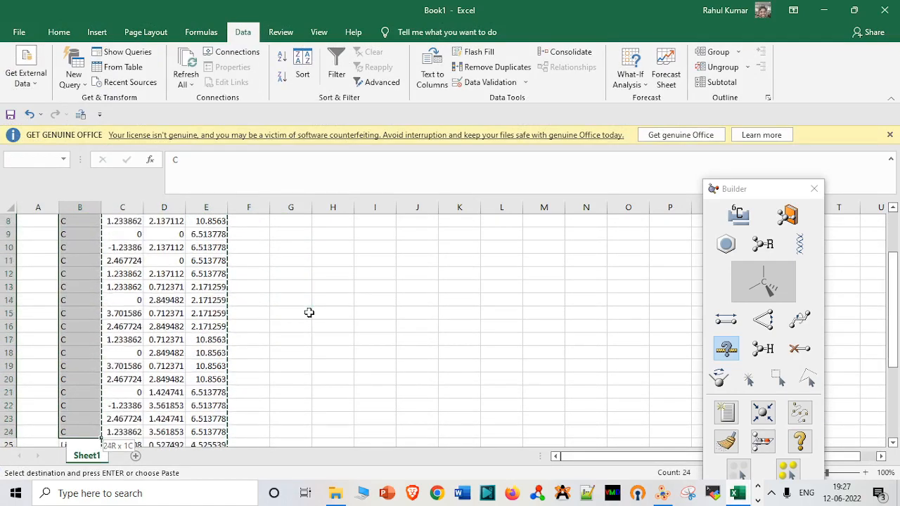
pyautogui.hotkey('shift', 'Up')
pyautogui.hotkey('shift', 'Up')
pyautogui.hotkey('shift', 'Up')
pyautogui.hotkey('shift', 'Up')
pyautogui.hotkey('shift', 'Up')
pyautogui.hotkey('shift', 'Up')
pyautogui.hotkey('shift', 'Up')
pyautogui.hotkey('shift', 'Up')
pyautogui.hotkey('shift', 'Up')
pyautogui.hotkey('shift', 'Up')
pyautogui.hotkey('shift', 'Up')
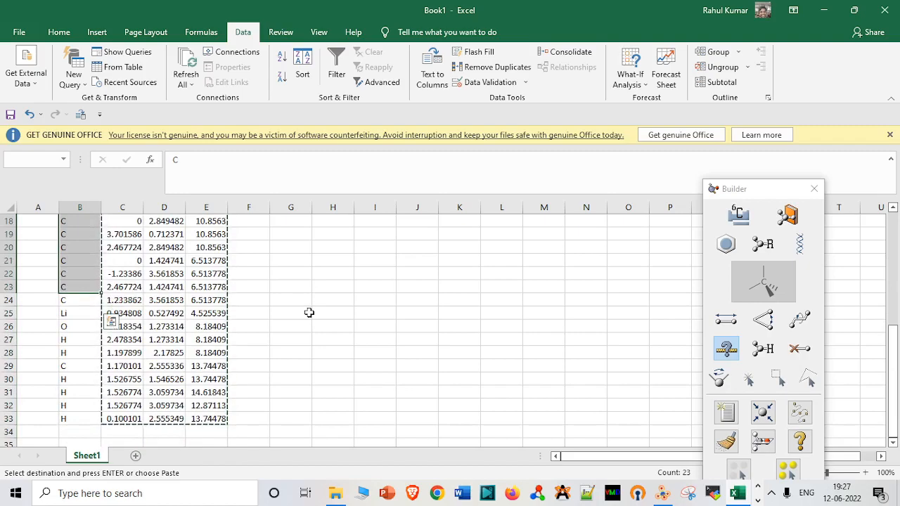
pyautogui.press('Up')
pyautogui.hotkey('shift', 'Down')
pyautogui.hotkey('shift', 'Down')
pyautogui.hotkey('shift', 'Down')
pyautogui.hotkey('shift', 'Down')
pyautogui.hotkey('shift', 'Down')
pyautogui.hotkey('shift', 'Down')
pyautogui.hotkey('shift', 'Down')
pyautogui.hotkey('shift', 'Down')
pyautogui.hotkey('shift', 'Down')
pyautogui.hotkey('shift', 'Down')
pyautogui.hotkey('shift', 'Down')
pyautogui.hotkey('shift', 'Down')
pyautogui.hotkey('shift', 'Down')
pyautogui.hotkey('shift', 'Down')
pyautogui.hotkey('shift', 'Down')
pyautogui.hotkey('shift', 'Down')
pyautogui.hotkey('shift', 'Down')
pyautogui.hotkey('shift', 'Down')
pyautogui.hotkey('shift', 'Down')
pyautogui.hotkey('shift', 'Down')
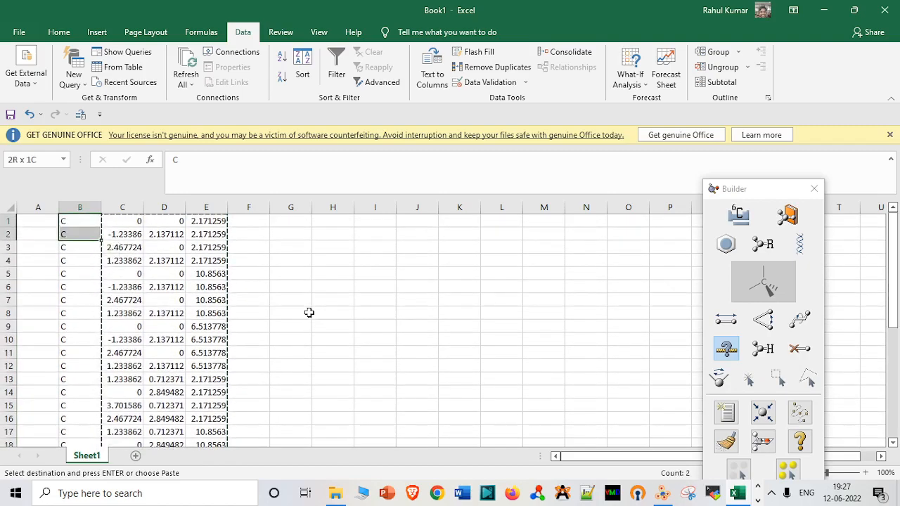
pyautogui.hotkey('shift', 'Up')
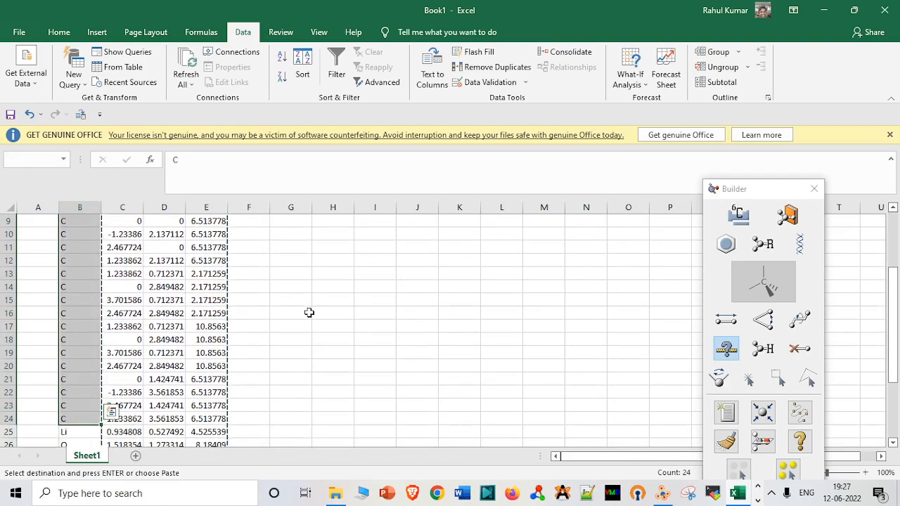
pyautogui.press('Down')
pyautogui.press('Down')
pyautogui.press('Down')
pyautogui.press('Down')
pyautogui.press('Down')
pyautogui.press('Down')
pyautogui.press('Down')
pyautogui.press('Down')
pyautogui.press('Down')
pyautogui.press('Down')
pyautogui.press('Down')
pyautogui.press('Down')
pyautogui.press('Down')
pyautogui.press('Down')
pyautogui.press('Down')
pyautogui.press('Down')
pyautogui.press('Down')
pyautogui.press('Down')
pyautogui.press('Down')
pyautogui.press('Down')
pyautogui.press('Down')
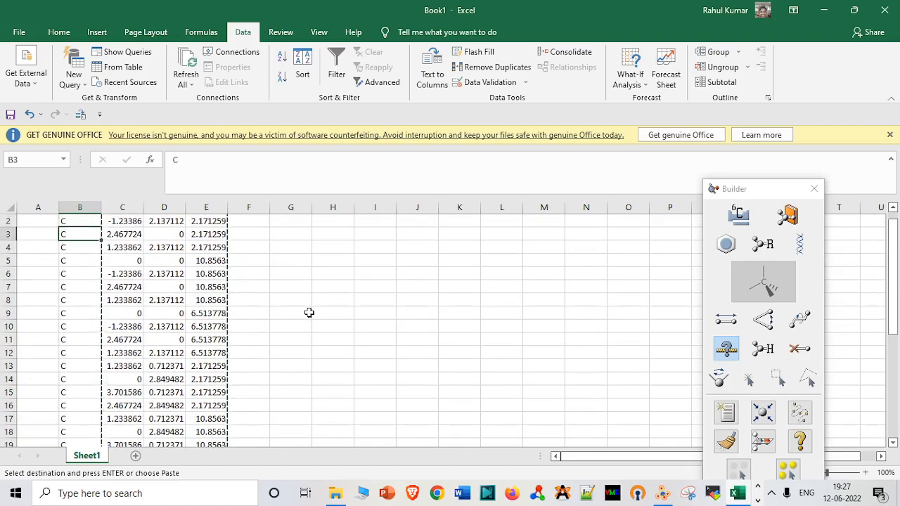
pyautogui.press('Up')
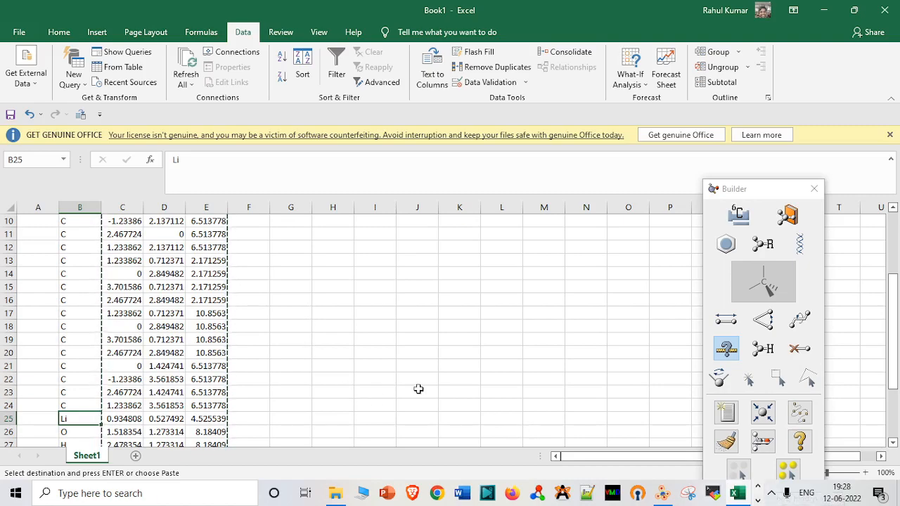
# Examine the order and number of the element labels in column B from the Li row to row 33.
pyautogui.press('Down')
pyautogui.press('Down')
pyautogui.press('Down')
pyautogui.press('Down')
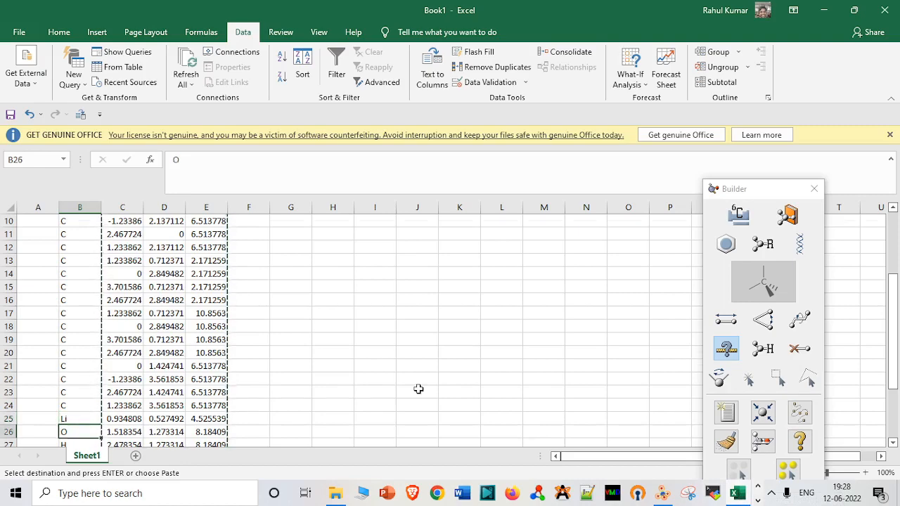
pyautogui.press('Down')
pyautogui.press('Down')
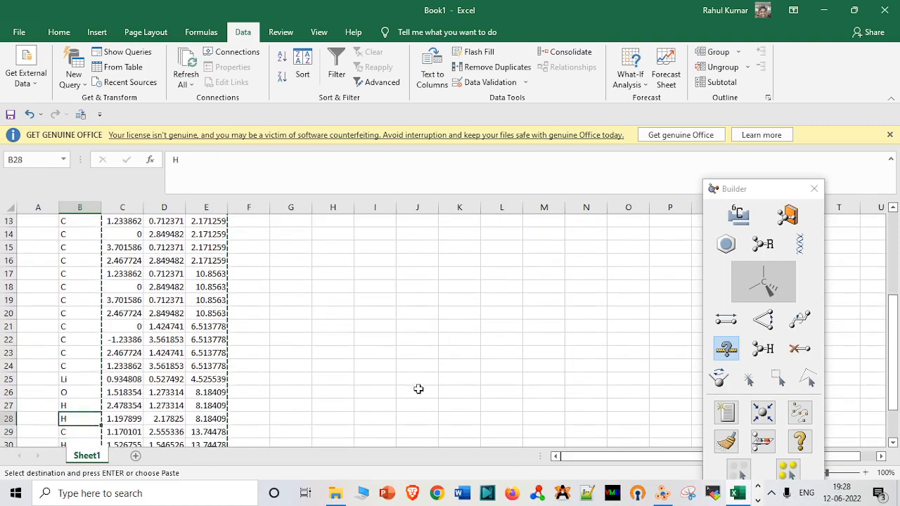
pyautogui.press('Down')
pyautogui.press('Down')
pyautogui.press('Down')
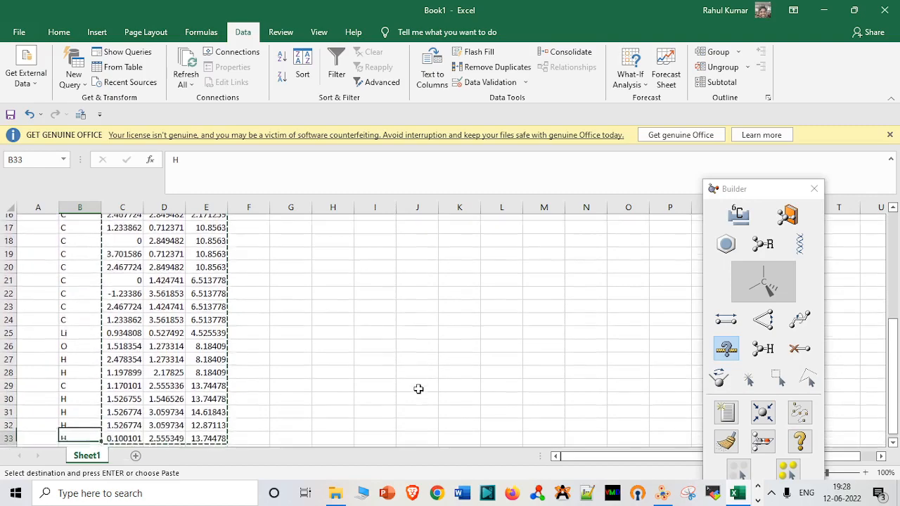
pyautogui.press('Up')
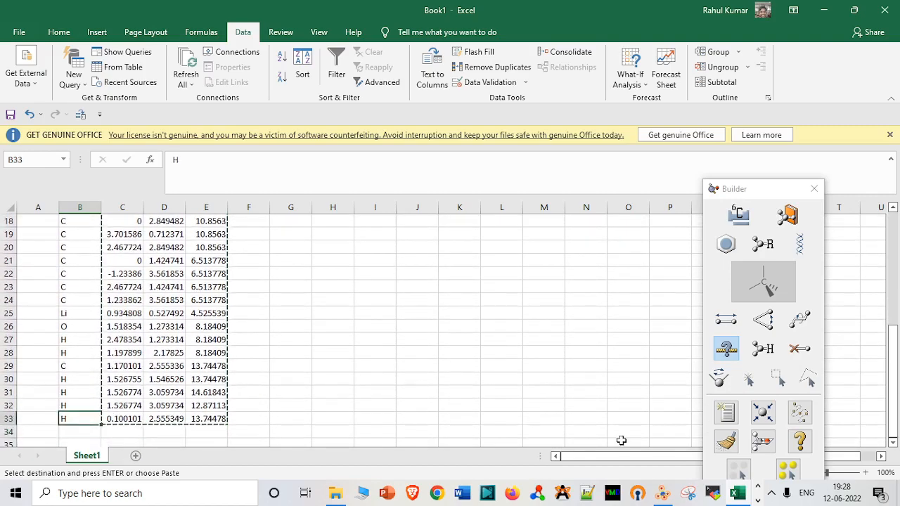
# Return to C_3_layers_2_2_pos_ions_neu in Notepad and add Li and O to the element line, each with atom count 1, keeping the columns aligned.
pyautogui.moveTo(733, 498)
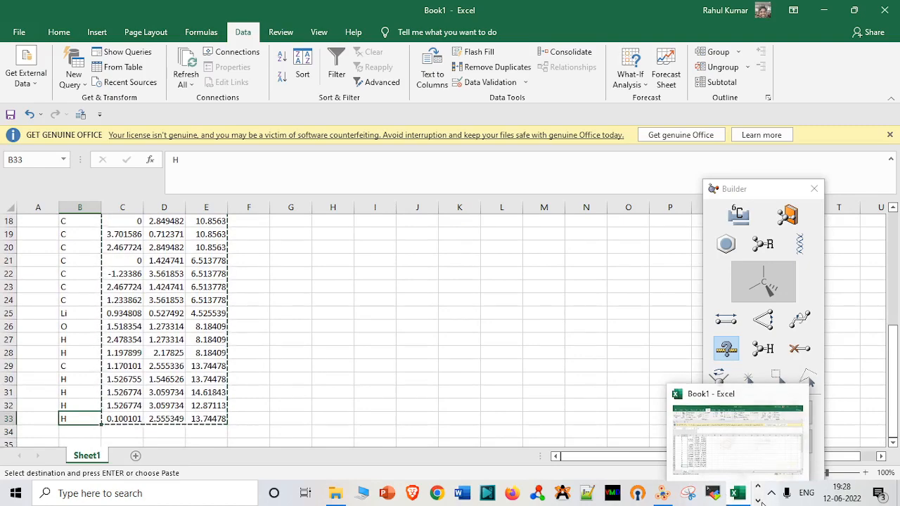
pyautogui.click(758, 501)
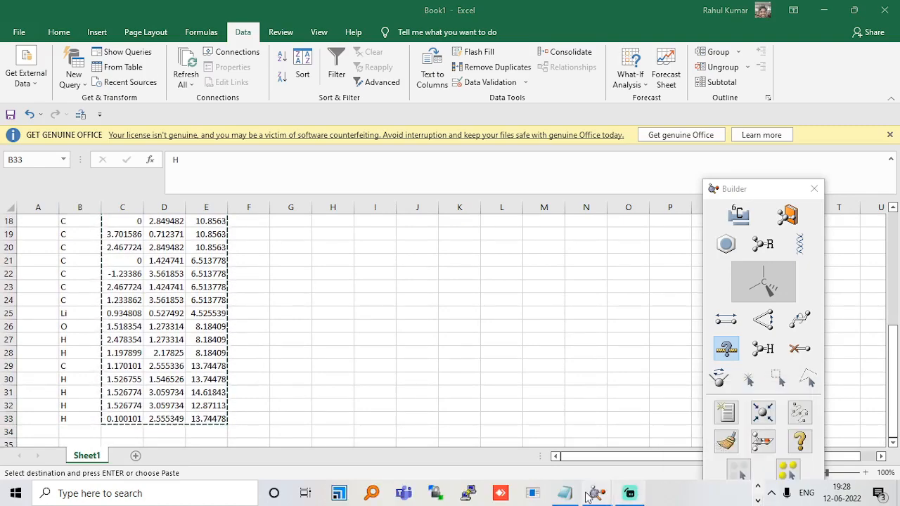
pyautogui.click(565, 493)
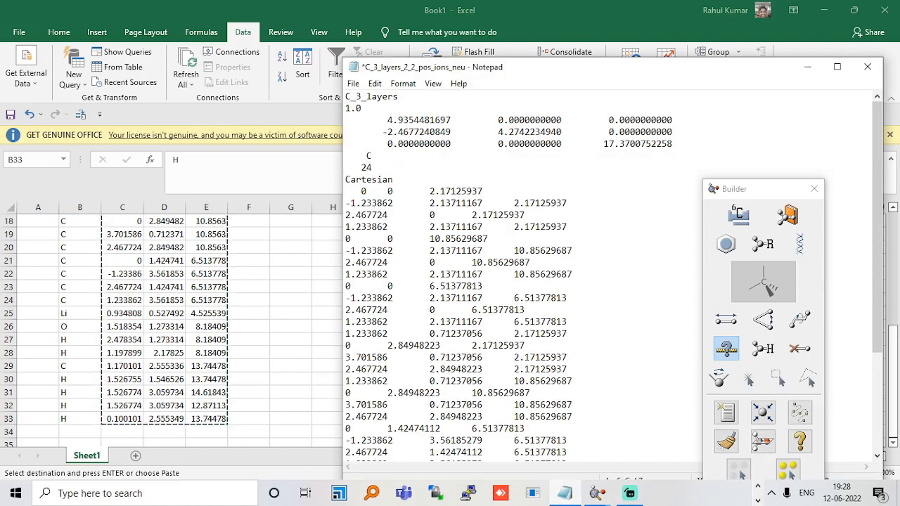
pyautogui.write('Li')
pyautogui.click(378, 155)
pyautogui.write('1')
pyautogui.press('Up')
pyautogui.write('O')
pyautogui.press('Down')
pyautogui.write('1')
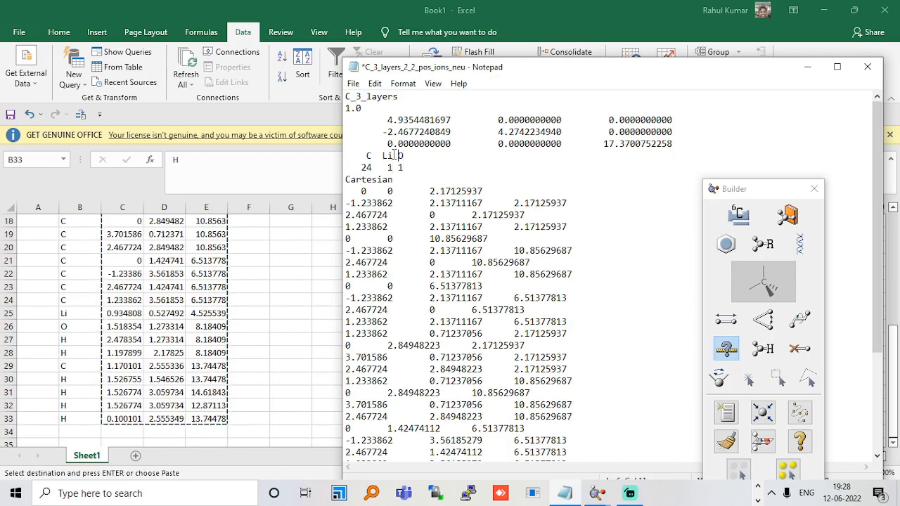
pyautogui.press('Down')
pyautogui.press('Left')
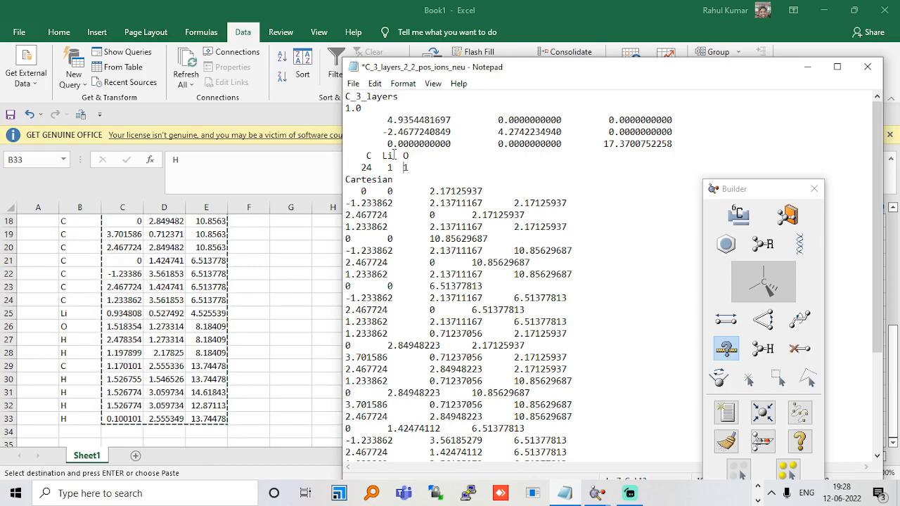
# Append H, C and H to the element line with atom counts 2, 1 and 4, and save the file.
pyautogui.press('Up')
pyautogui.press('Right')
pyautogui.press('Down')
pyautogui.write('2')
pyautogui.press('Up')
pyautogui.write('C')
pyautogui.press('Down')
pyautogui.press('Up')
pyautogui.write('H')
pyautogui.press('Down')
pyautogui.write('4')
pyautogui.hotkey('ctrl', 's')
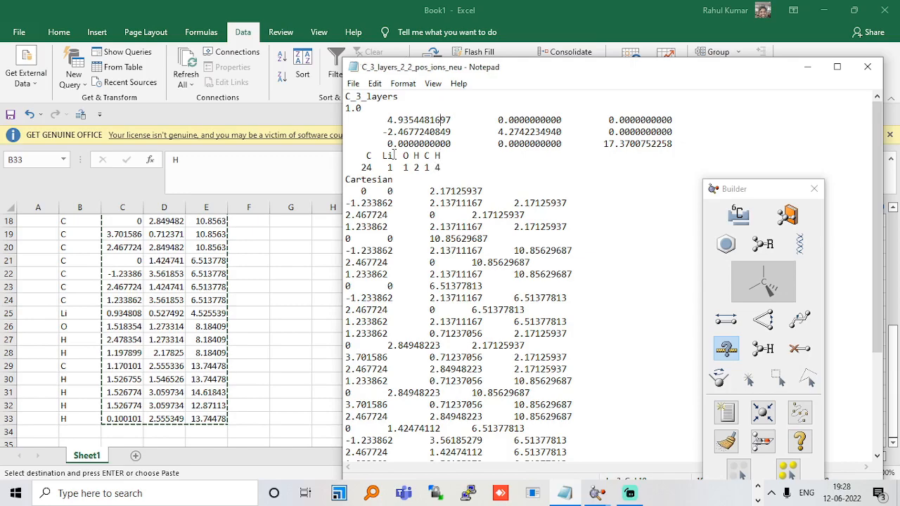
# Extend the title line of the position file to C_3_layers_Li_h2o_CH4, save the file and close it.
pyautogui.press('Up')
pyautogui.write('_Li')
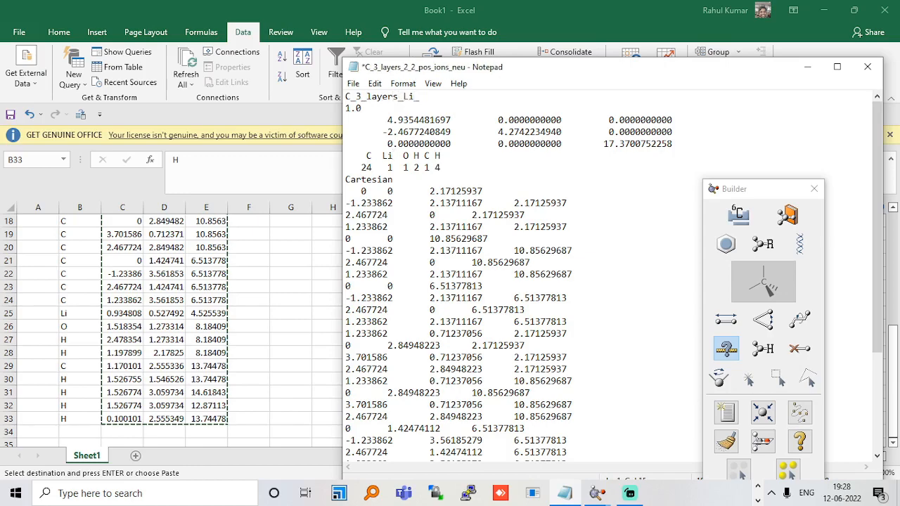
pyautogui.write('_h2o')
pyautogui.write('_CH$')
pyautogui.write('4')
pyautogui.hotkey('ctrl', 's')
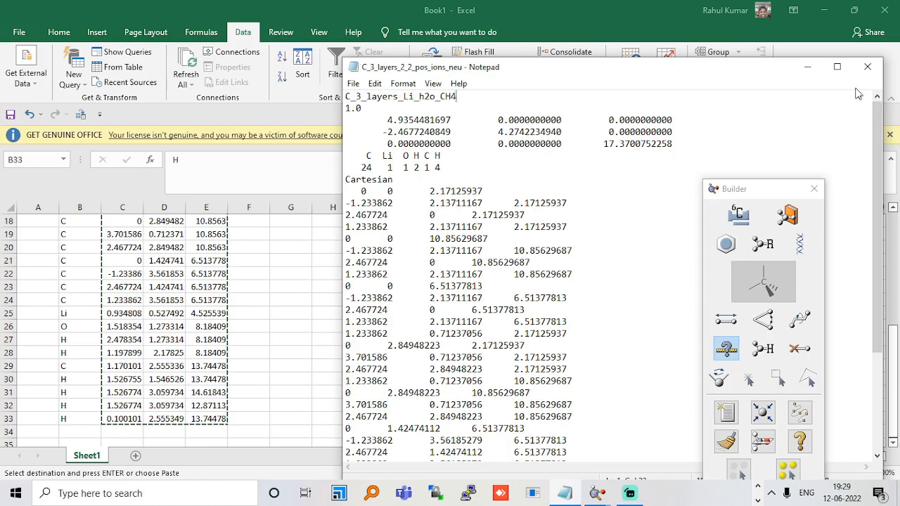
pyautogui.click(867, 68)
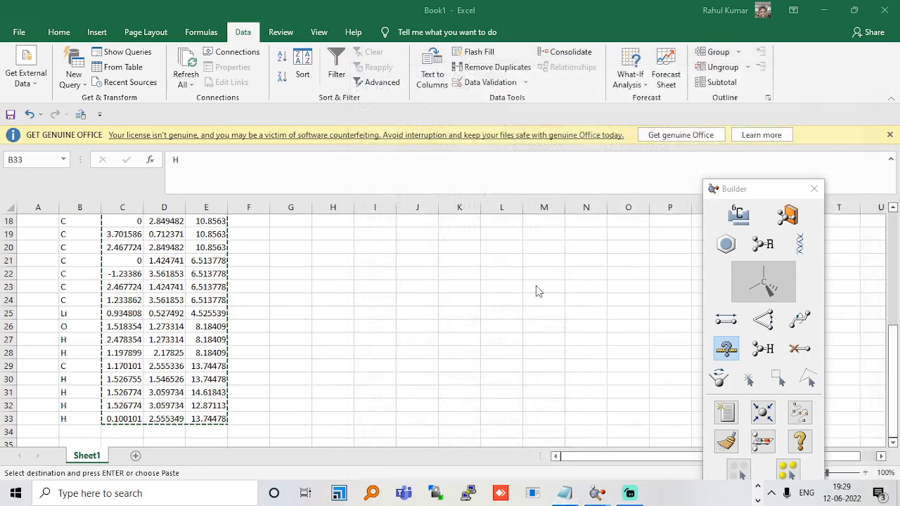
# Minimize Excel and close GaussView's C_3_layers structure window and Builder window.
pyautogui.click(824, 15)
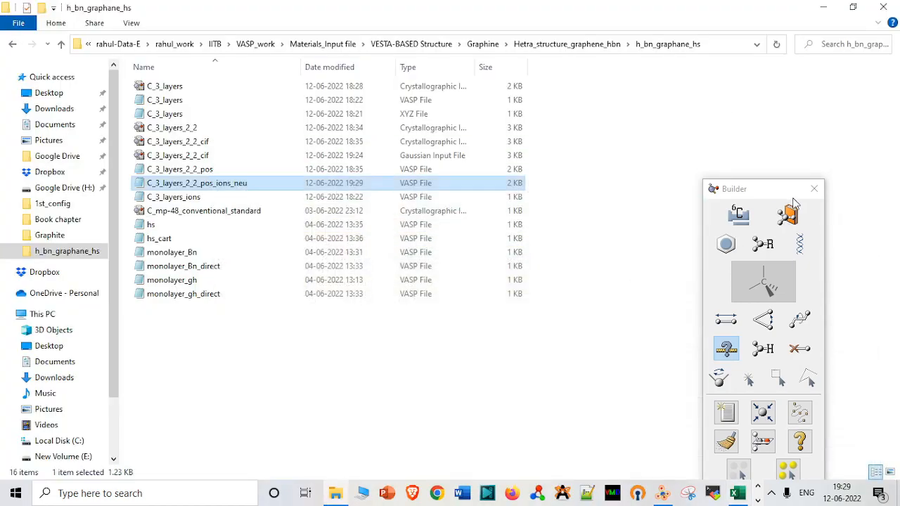
pyautogui.click(757, 500)
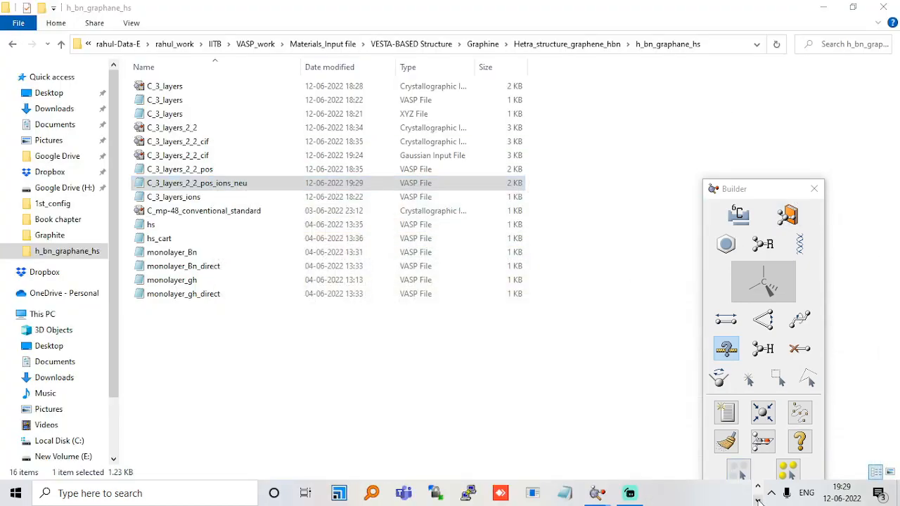
pyautogui.moveTo(630, 495)
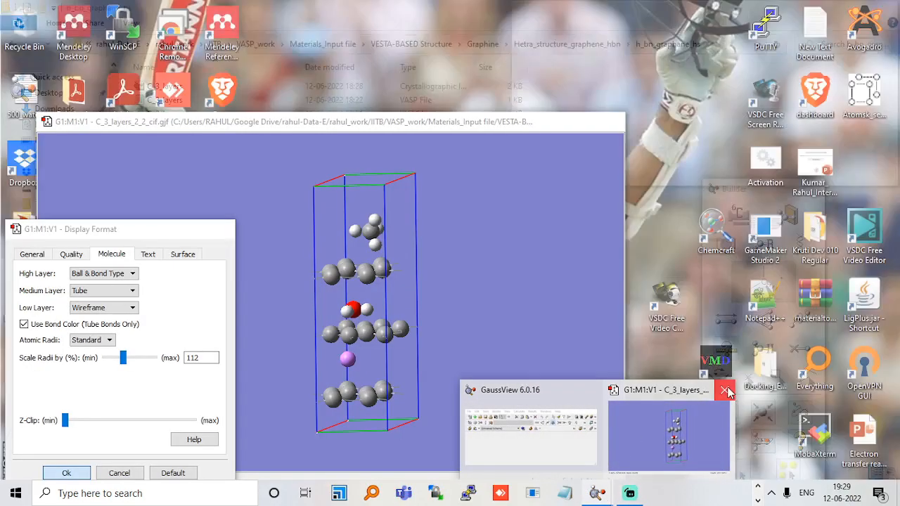
pyautogui.click(725, 391)
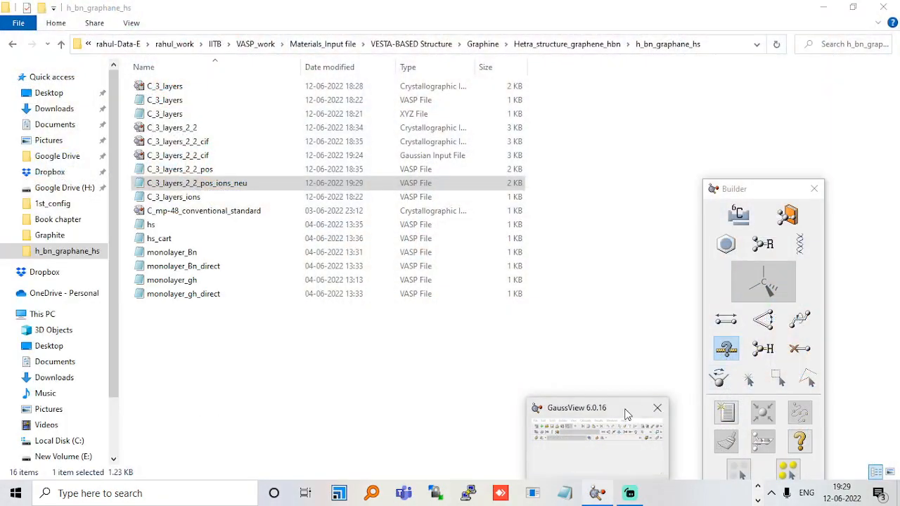
pyautogui.click(629, 251)
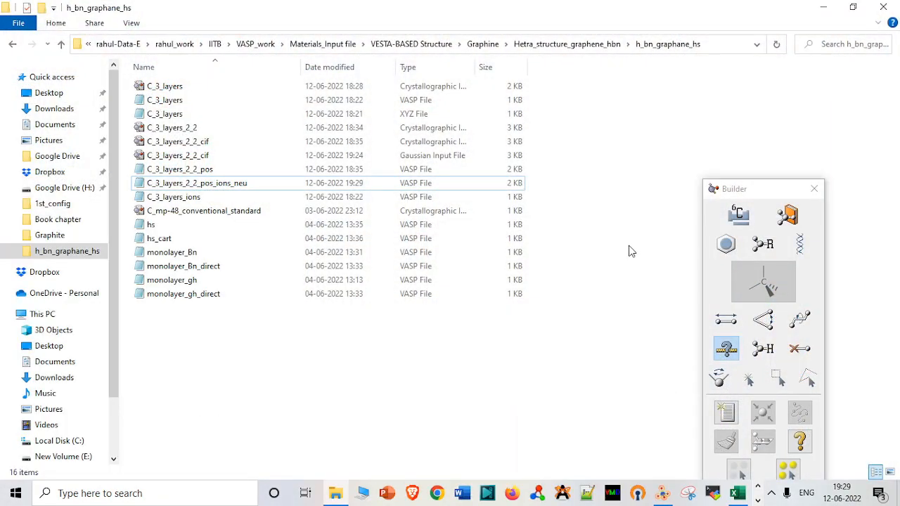
pyautogui.click(816, 190)
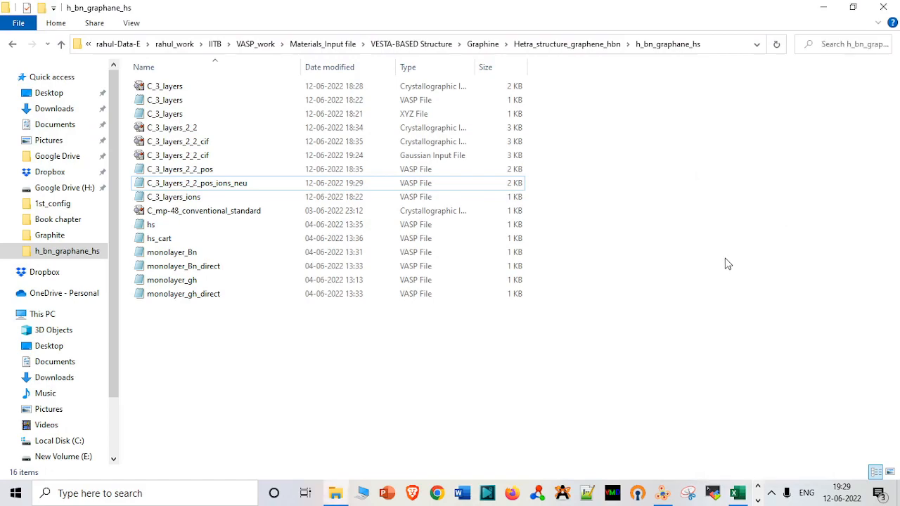
# Open C_3_layers_2_2_pos_ions_neu in VESTA, maximize the window and rotate the structure to view the layers from the side.
pyautogui.click(253, 183)
pyautogui.moveTo(246, 184); pyautogui.dragTo(398, 285)
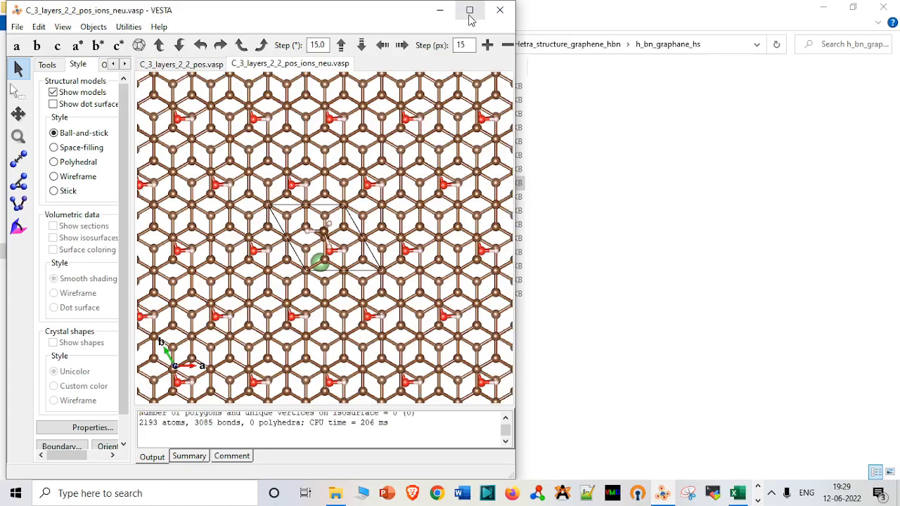
pyautogui.click(470, 10)
pyautogui.moveTo(439, 176); pyautogui.dragTo(437, 34)
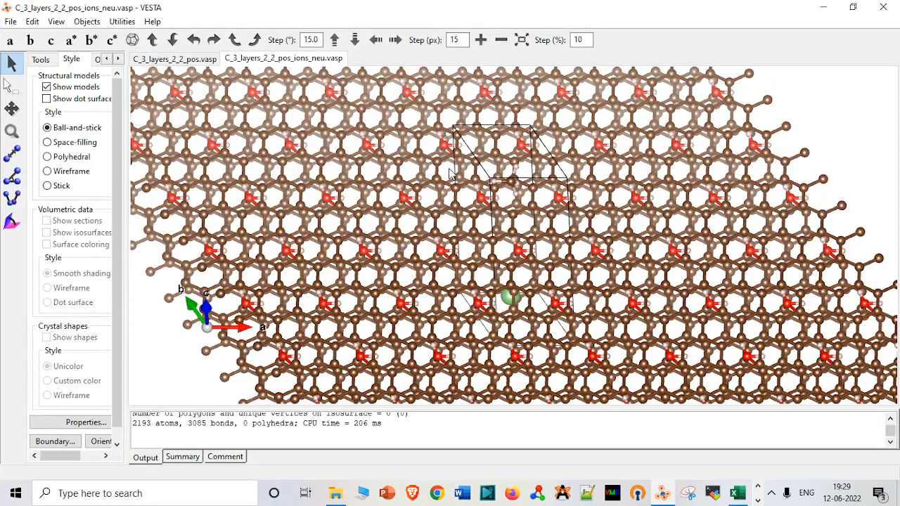
pyautogui.moveTo(442, 153); pyautogui.dragTo(400, 94)
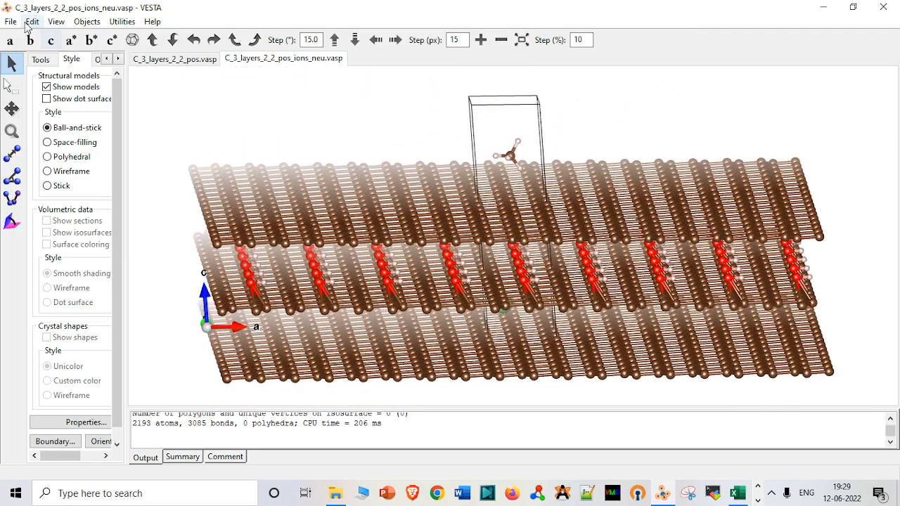
# Delete the C–O, C–C, C–H and O–H bond definitions, apply the change and rotate the unit cell slightly to inspect the atoms.
pyautogui.click(33, 22)
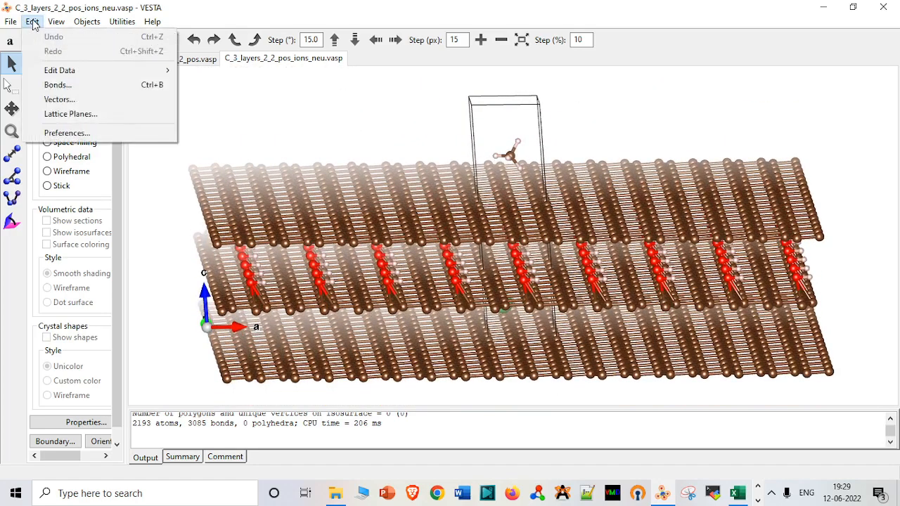
pyautogui.click(56, 85)
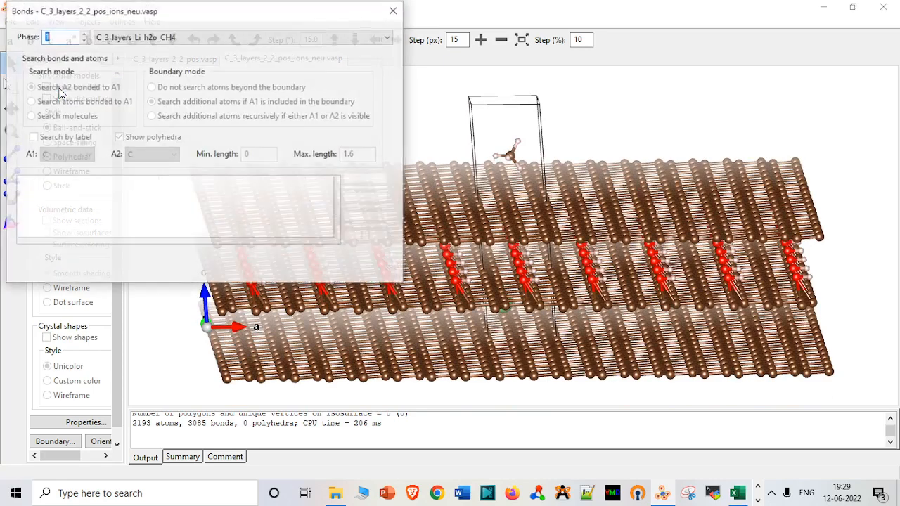
pyautogui.click(216, 201)
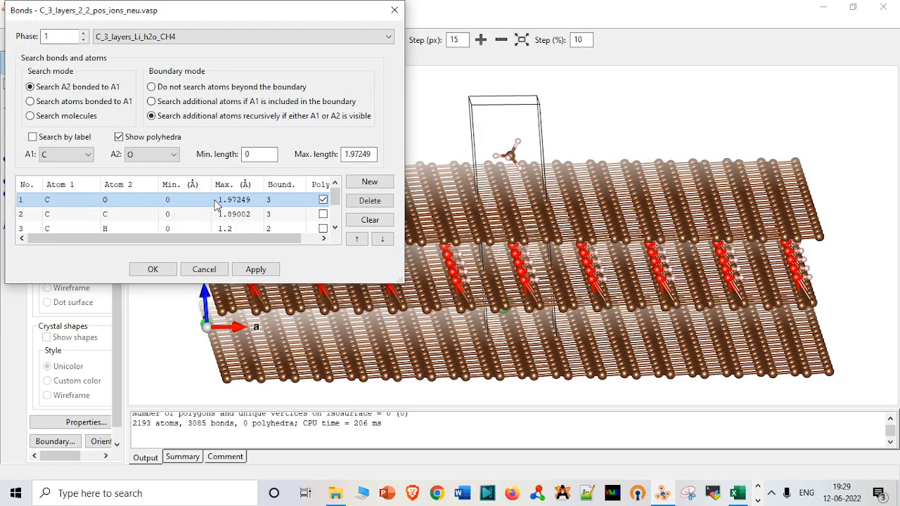
pyautogui.click(354, 202)
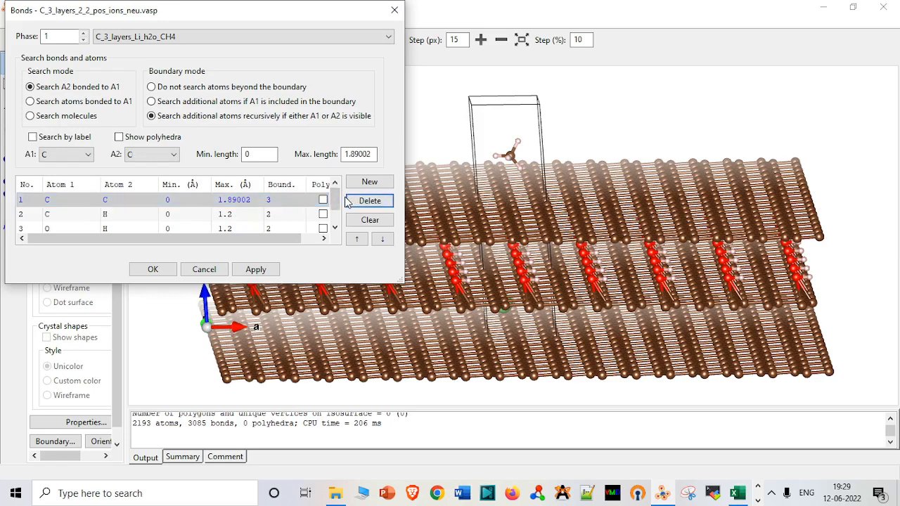
pyautogui.click(351, 201)
pyautogui.click(355, 201)
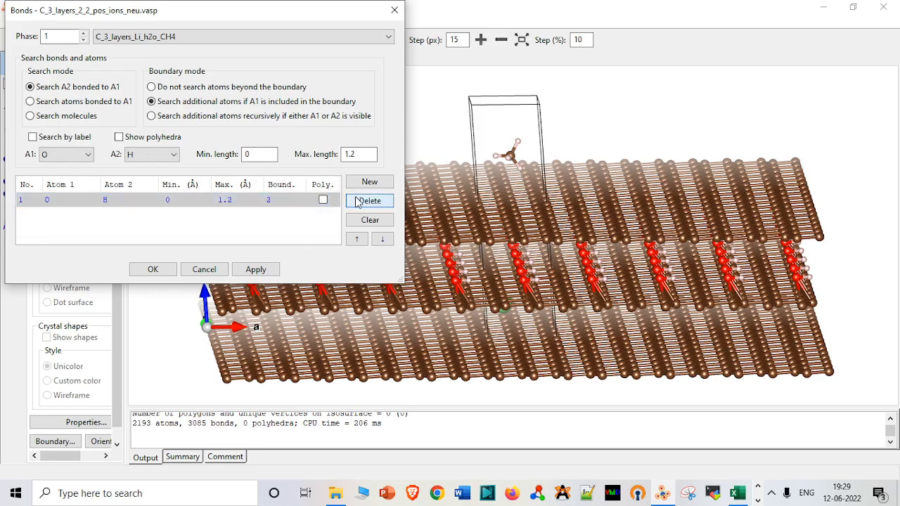
pyautogui.click(357, 202)
pyautogui.click(275, 270)
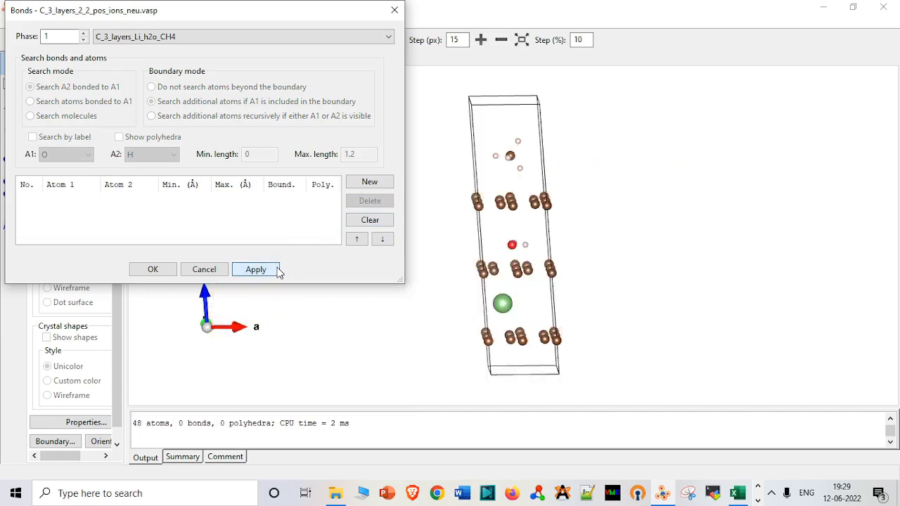
pyautogui.click(169, 271)
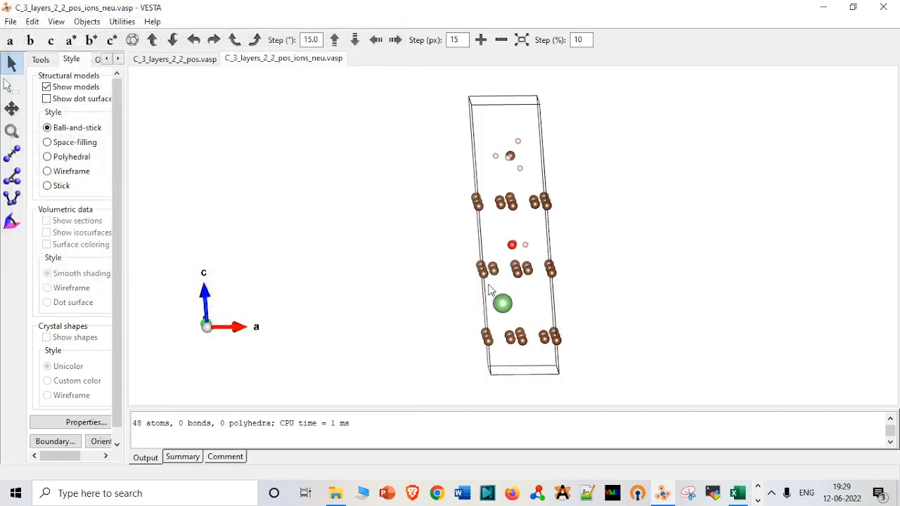
pyautogui.moveTo(541, 236)
pyautogui.mouseDown()
pyautogui.moveTo(556, 264)
pyautogui.moveTo(545, 271)
pyautogui.moveTo(555, 244)
pyautogui.moveTo(543, 251)
pyautogui.moveTo(548, 244)
pyautogui.mouseUp()
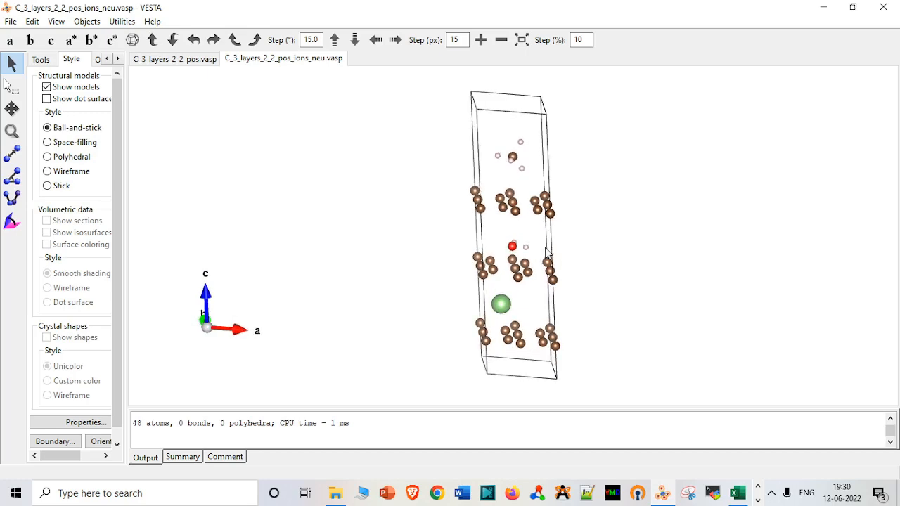
pyautogui.moveTo(540, 239)
pyautogui.mouseDown()
pyautogui.moveTo(543, 246)
pyautogui.moveTo(536, 232)
pyautogui.moveTo(552, 237)
pyautogui.moveTo(538, 234)
pyautogui.moveTo(533, 218)
pyautogui.moveTo(537, 226)
pyautogui.mouseUp()
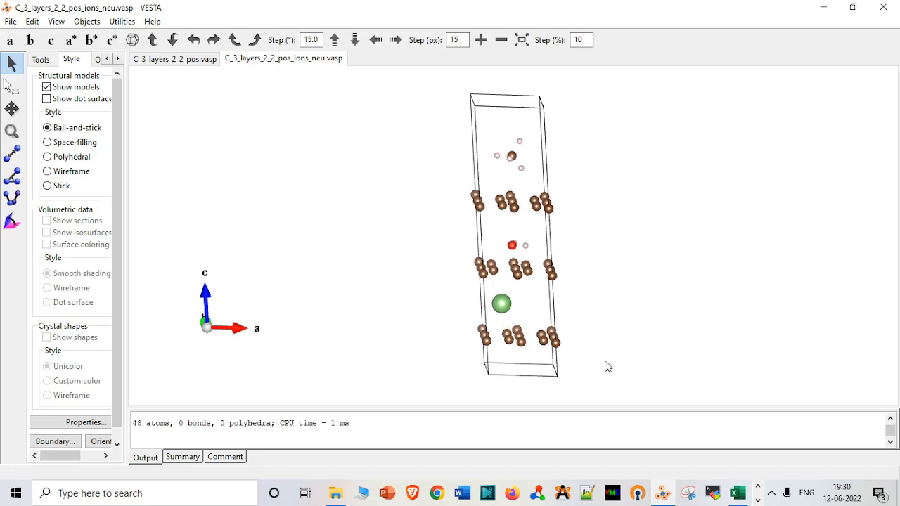
pyautogui.click(757, 501)
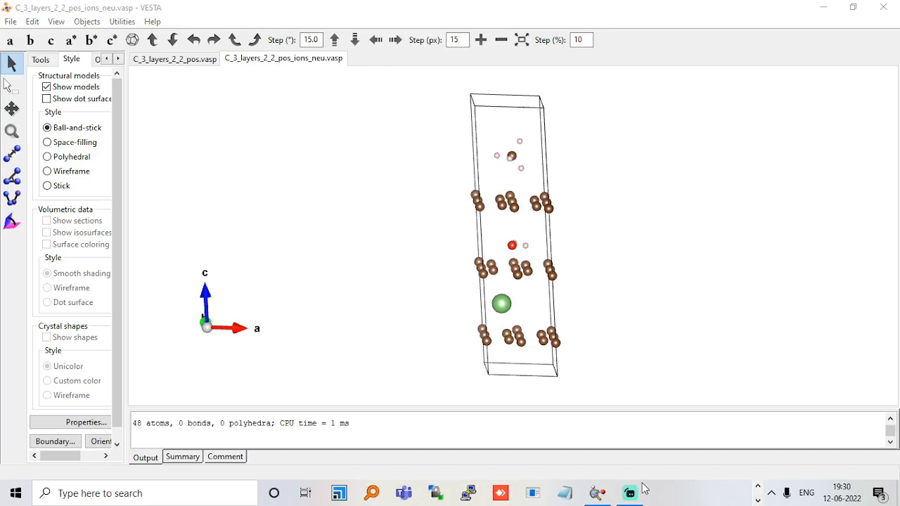
pyautogui.moveTo(631, 492)
pyautogui.moveTo(668, 456)
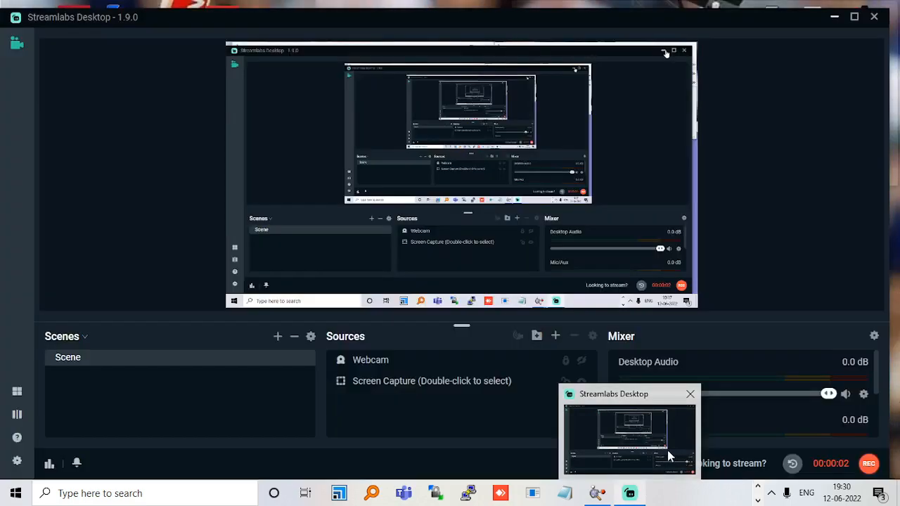